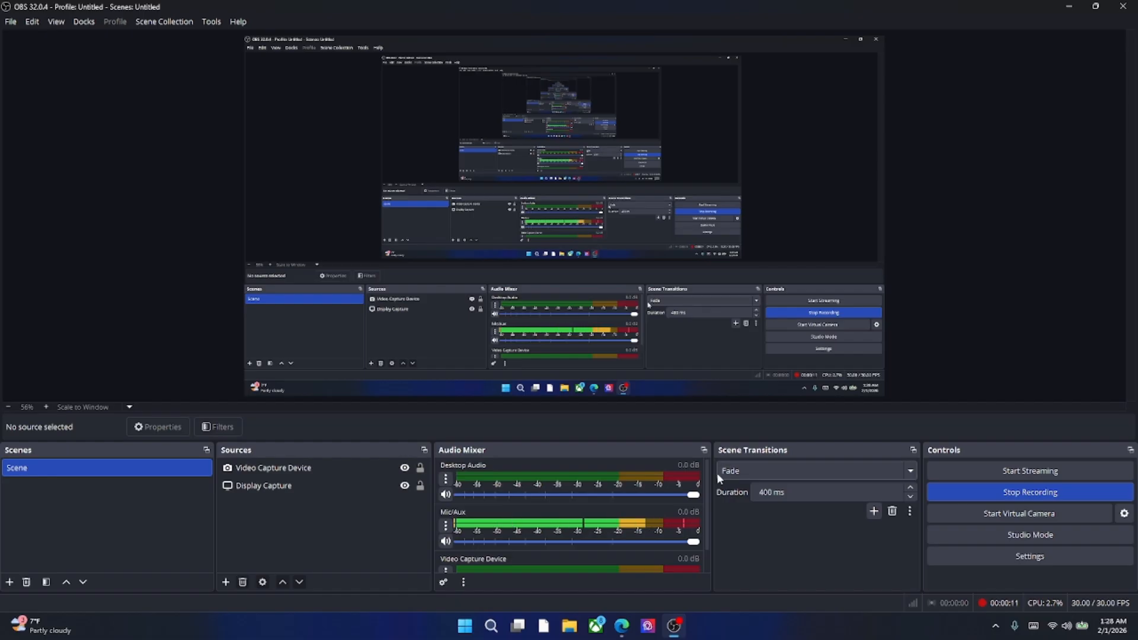
Switch to the Edge browser and open the bookmarked Ultimate Game Stash document in a new tab
click(623, 623)
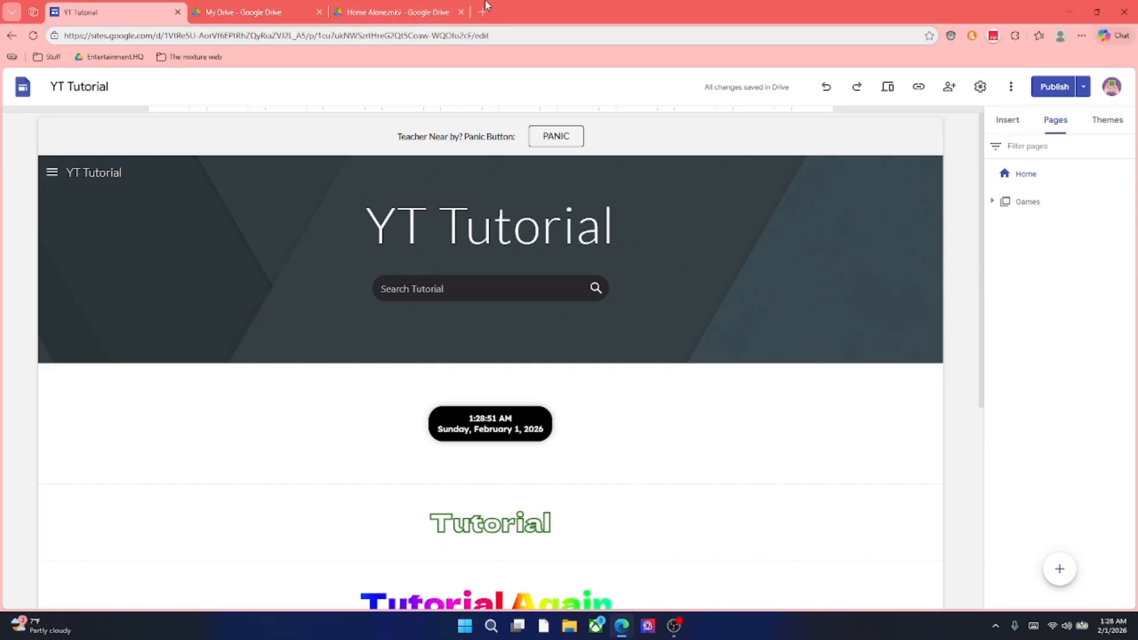
key(ctrl+t)
click(52, 57)
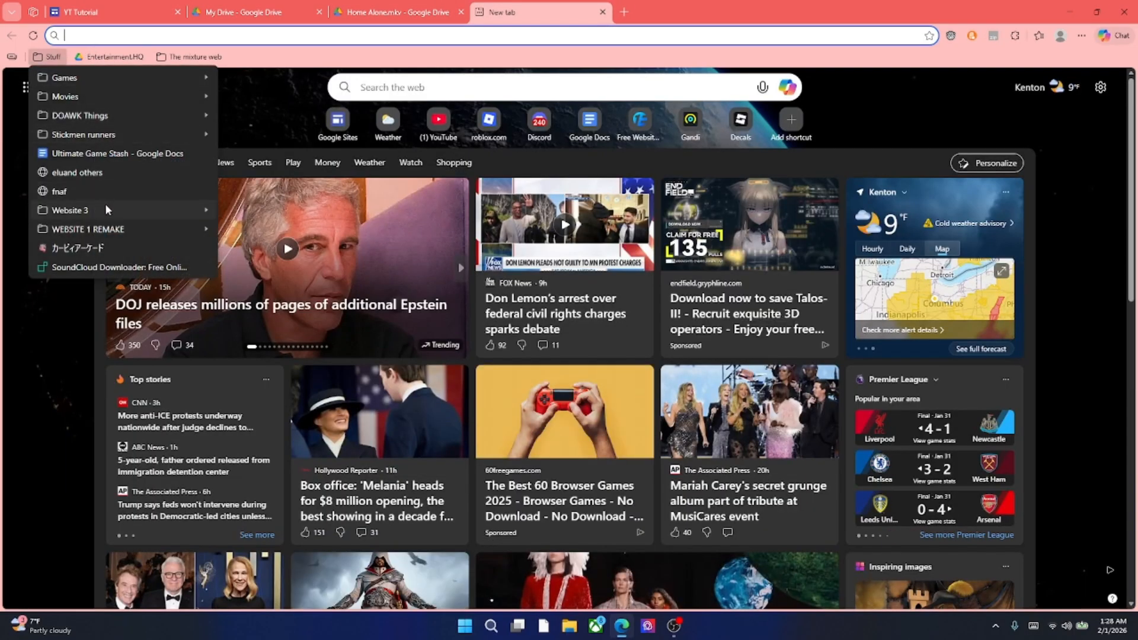
click(99, 152)
Return to the YT Tutorial site editor and add a new menu section named Movies
click(99, 12)
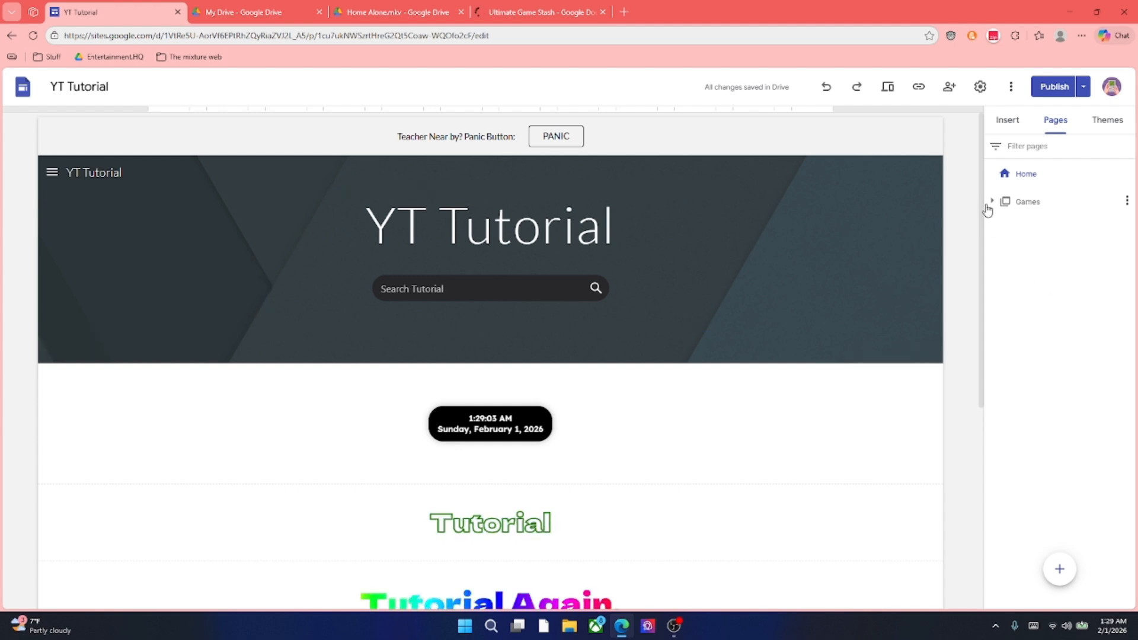
mouse_move(1060, 570)
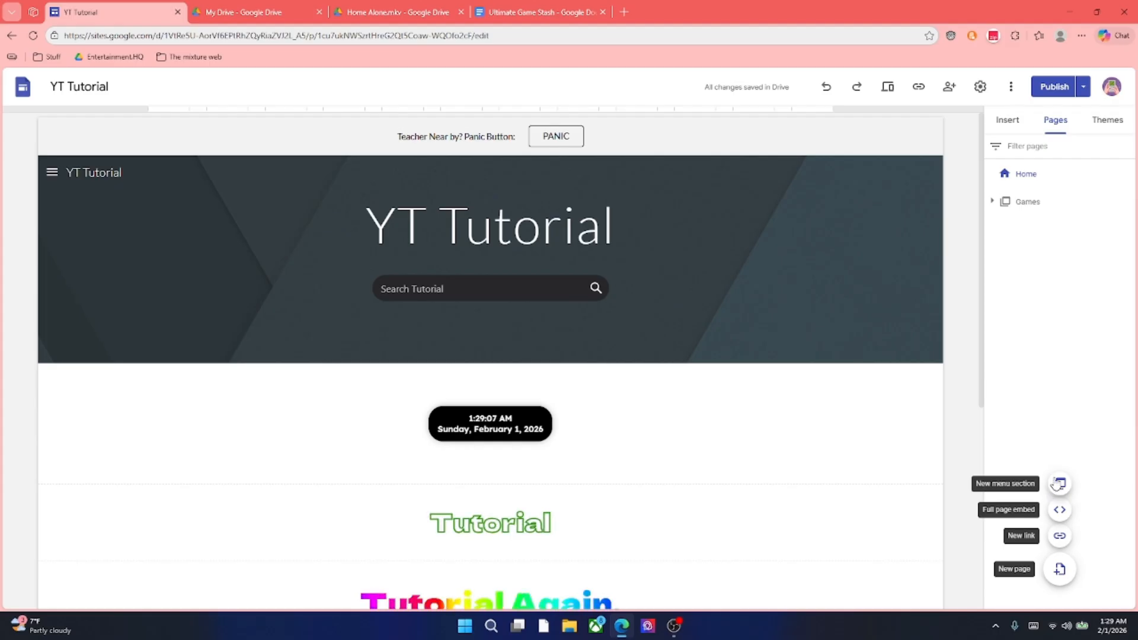
click(1059, 484)
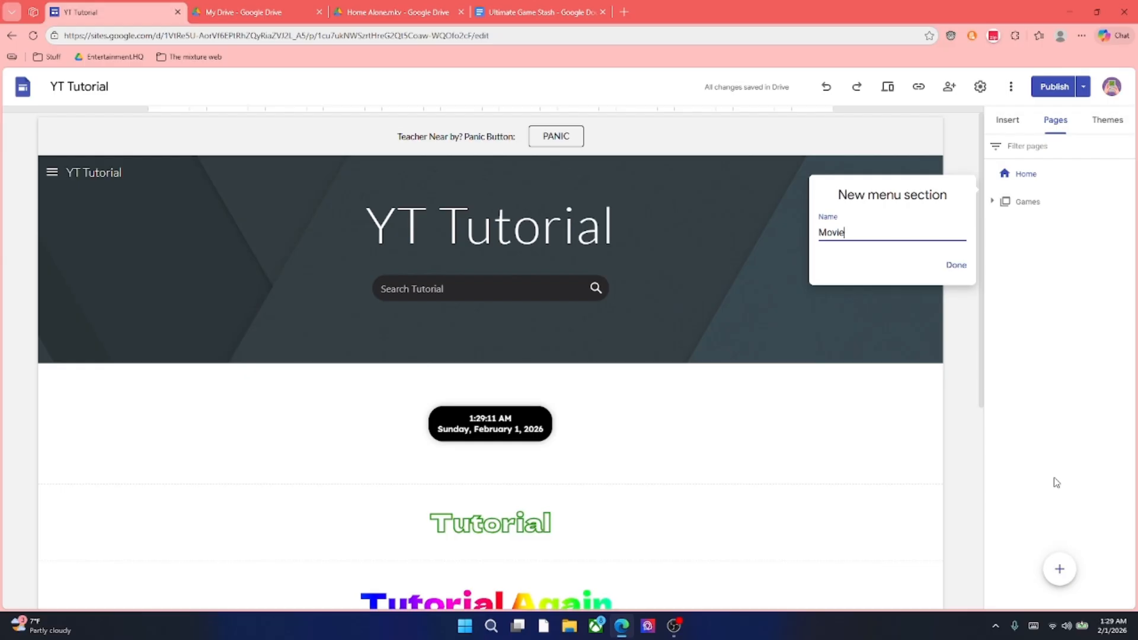
key(Return)
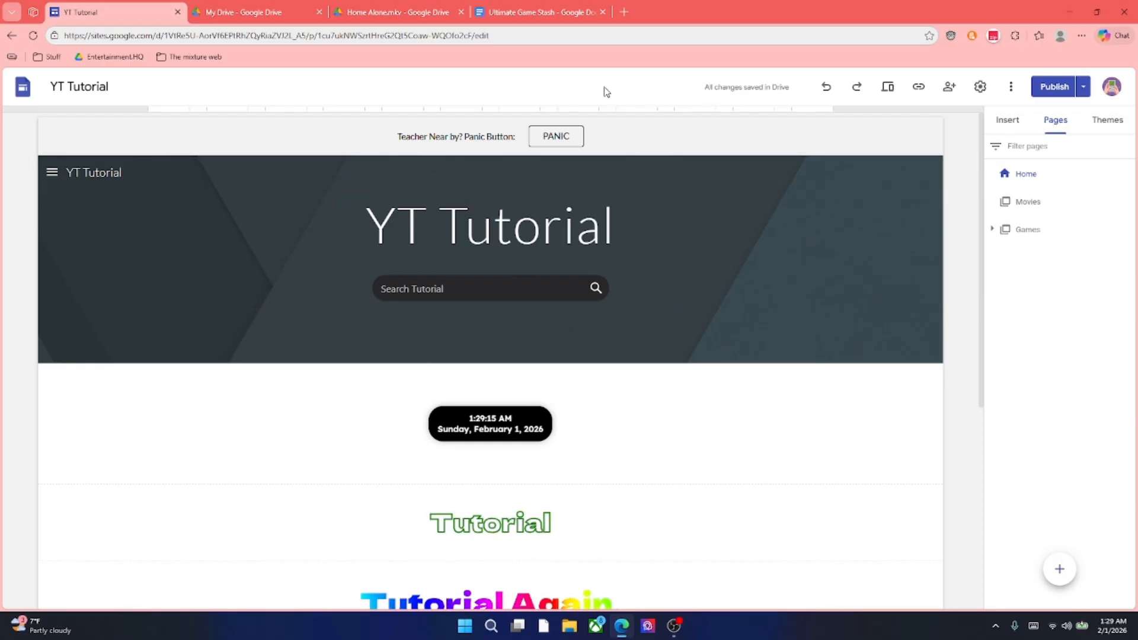
Download Home Alone.mkv from its open Google Drive page, accepting the download without a virus scan
mouse_move(392, 4)
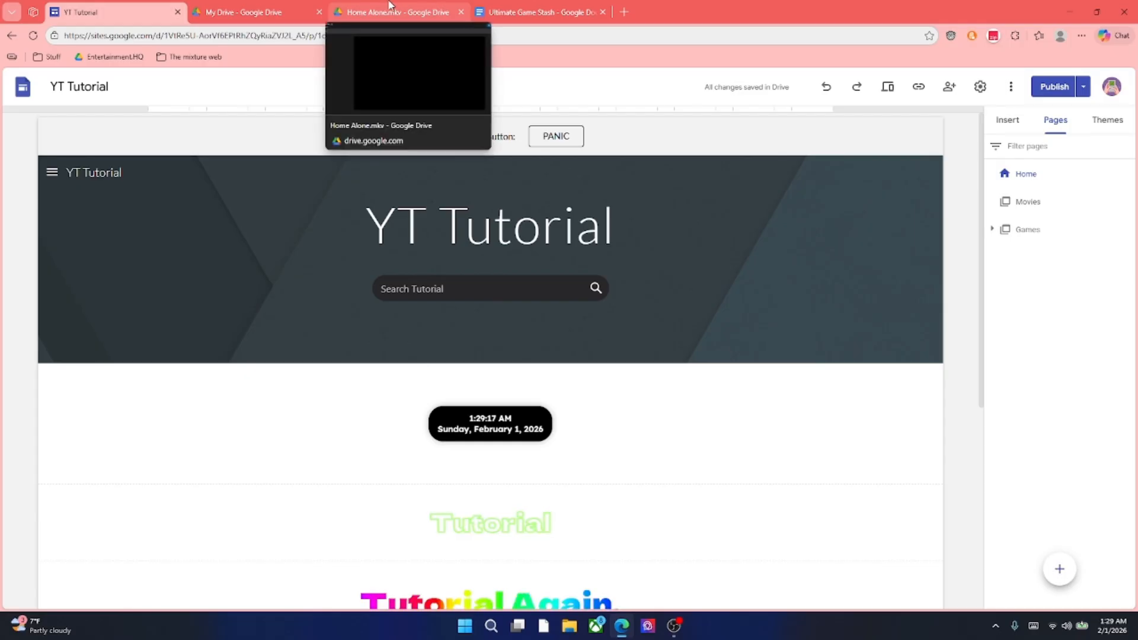
click(390, 5)
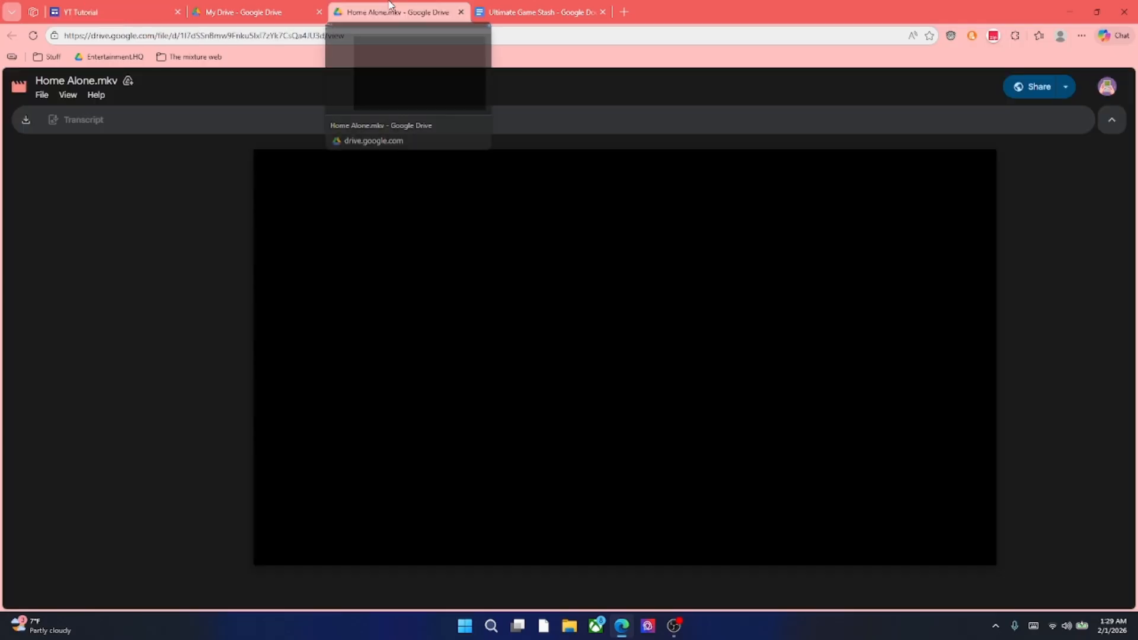
click(44, 96)
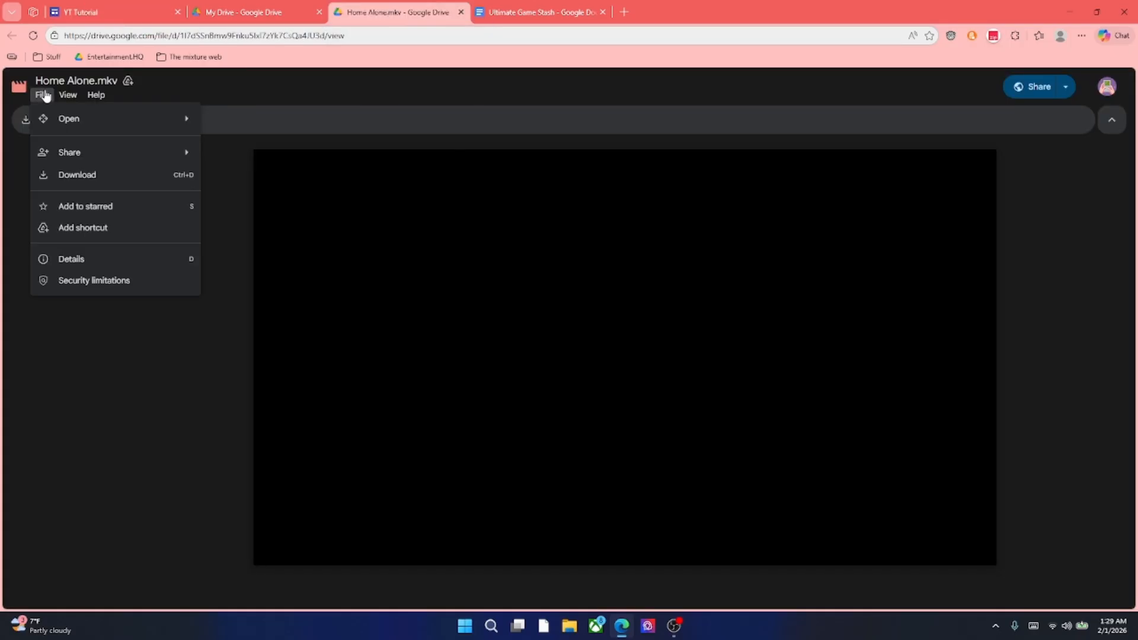
mouse_move(107, 117)
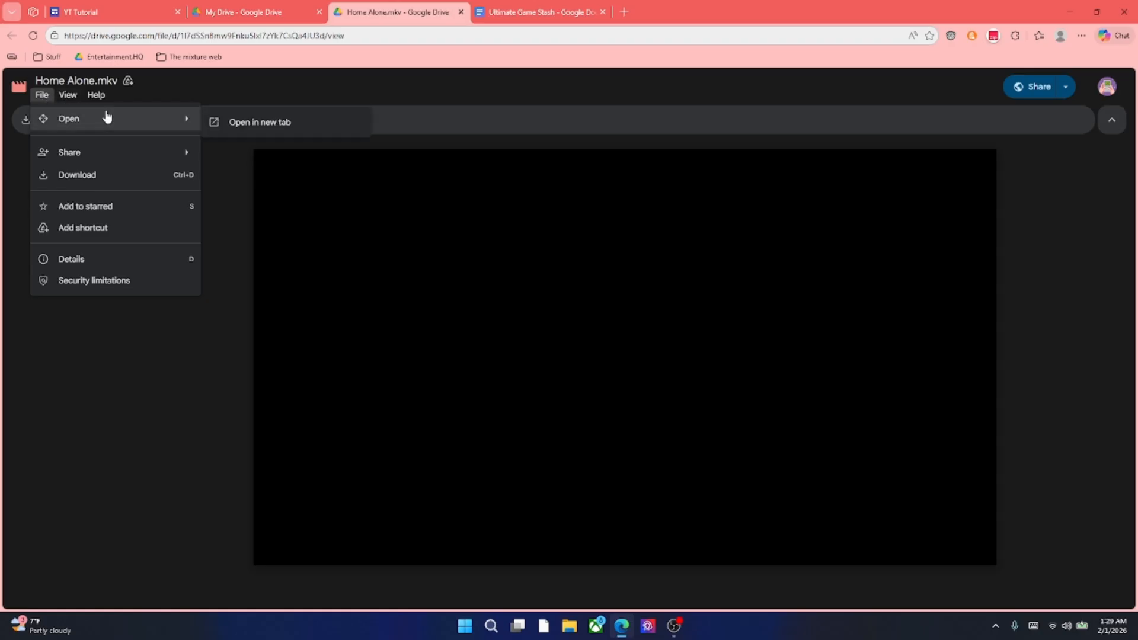
click(123, 174)
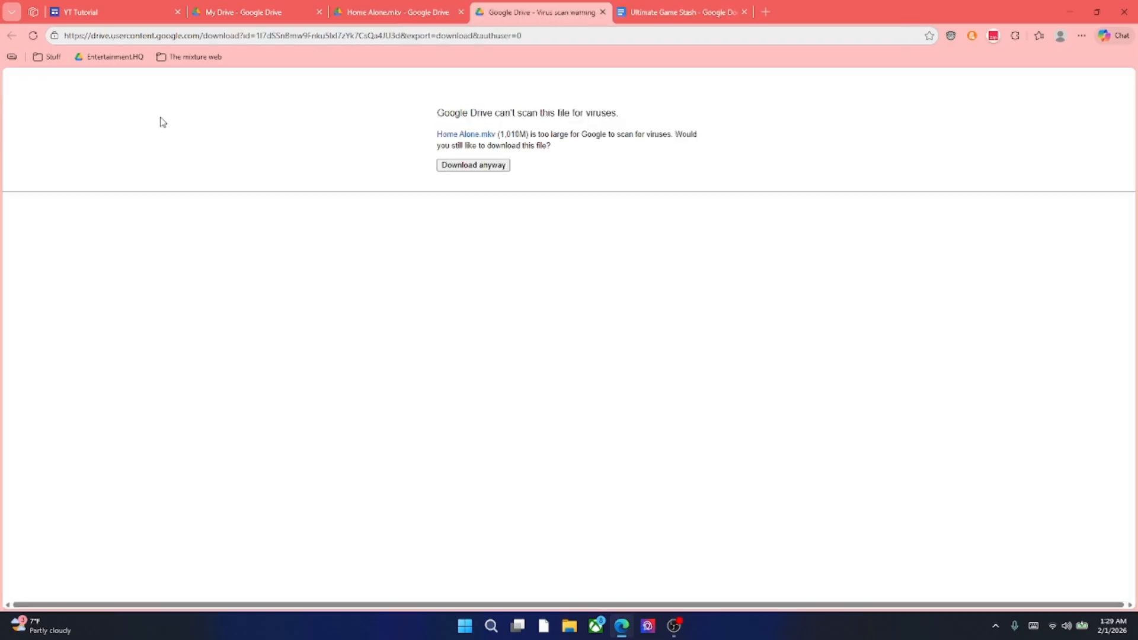
click(468, 165)
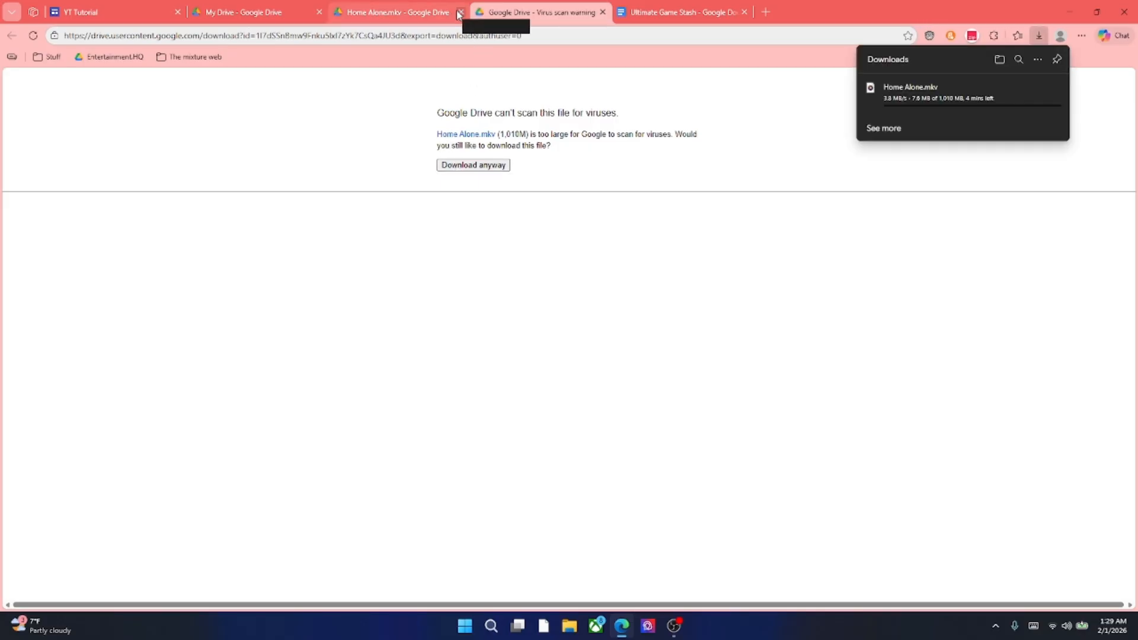
Preview Home Alone.mkv in Drive at two different points, pause the playback and close the video's tab
click(425, 7)
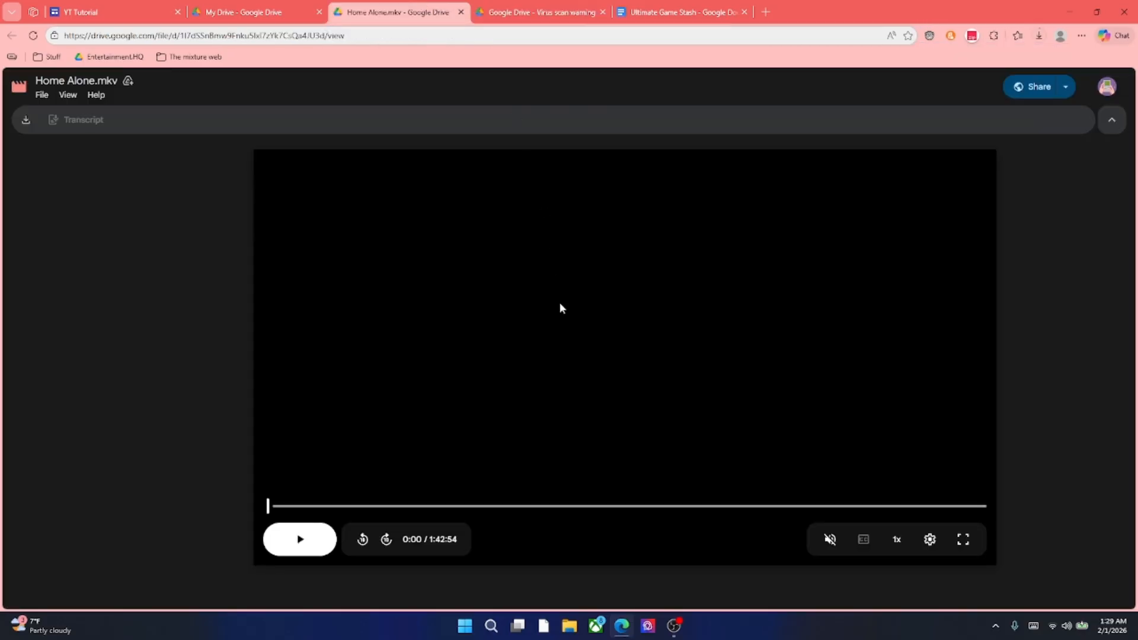
click(427, 506)
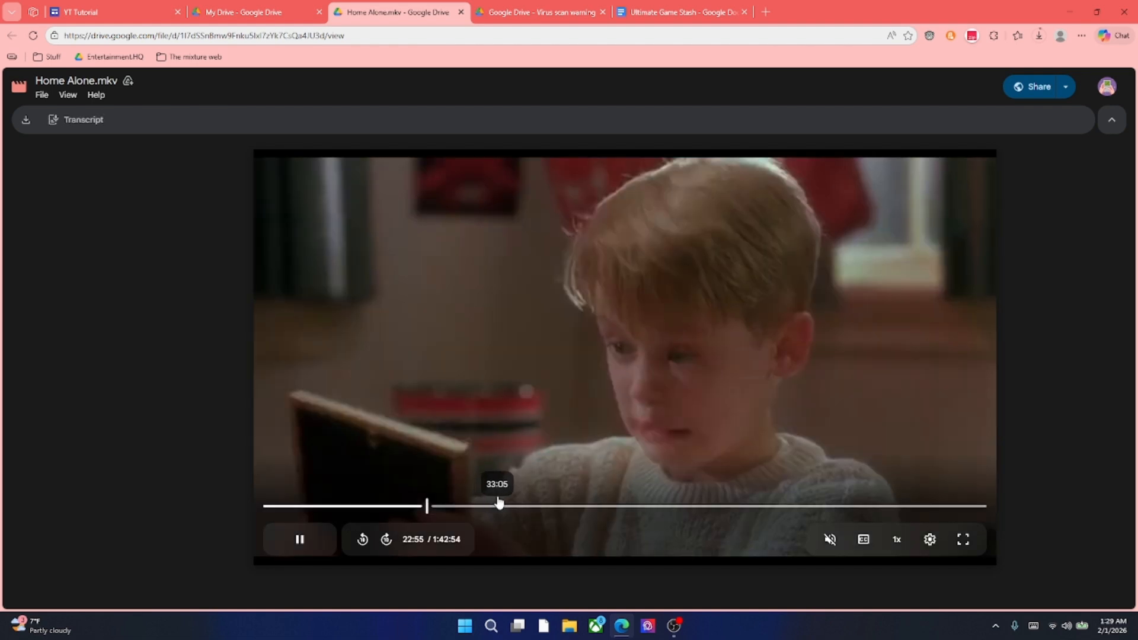
click(503, 504)
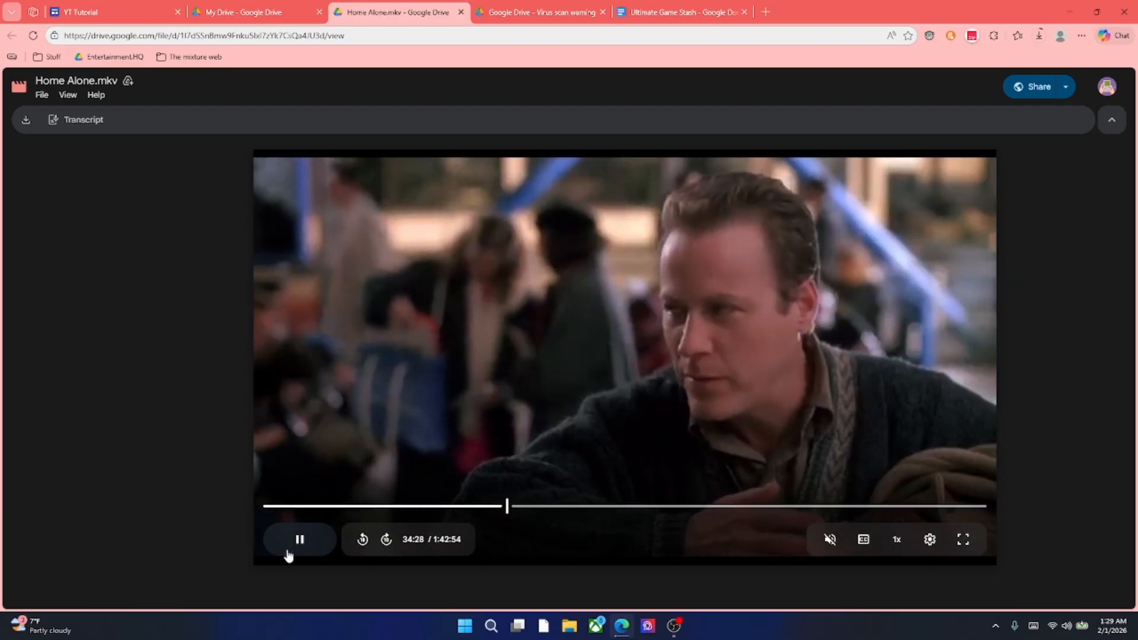
click(288, 554)
click(463, 13)
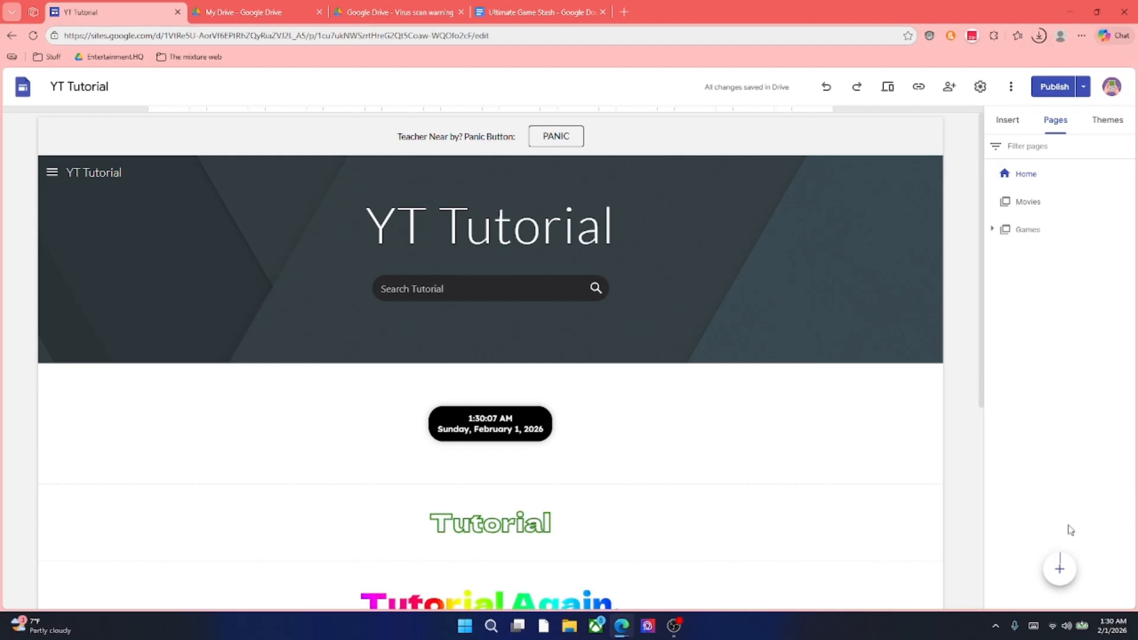
Check the browser's download list for Home Alone.mkv and dismiss it
mouse_move(1060, 567)
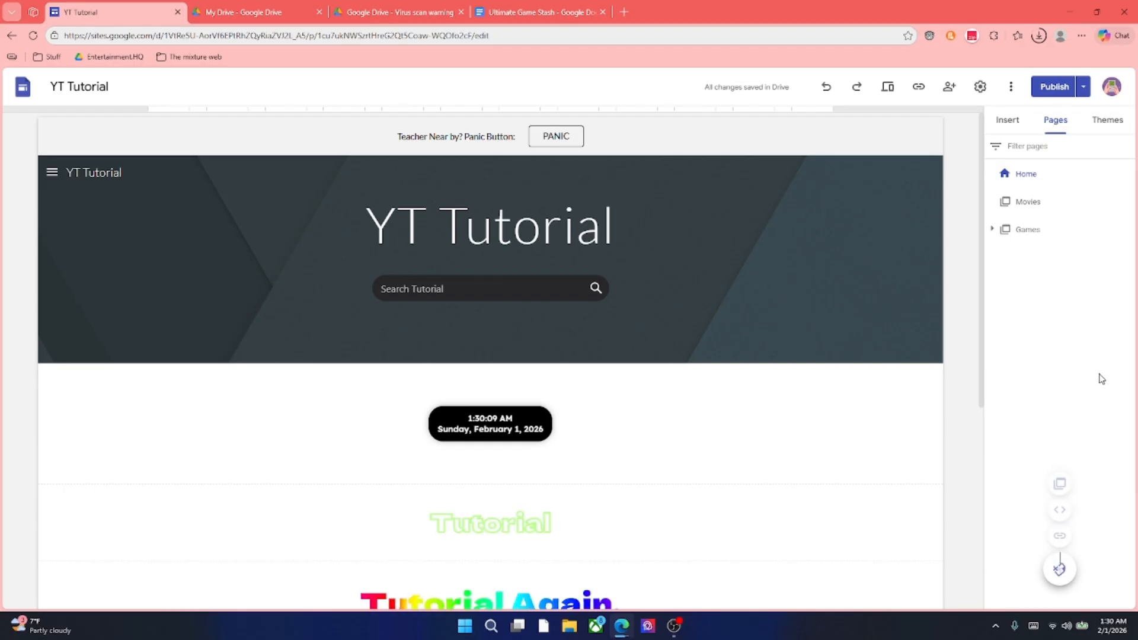
click(1038, 35)
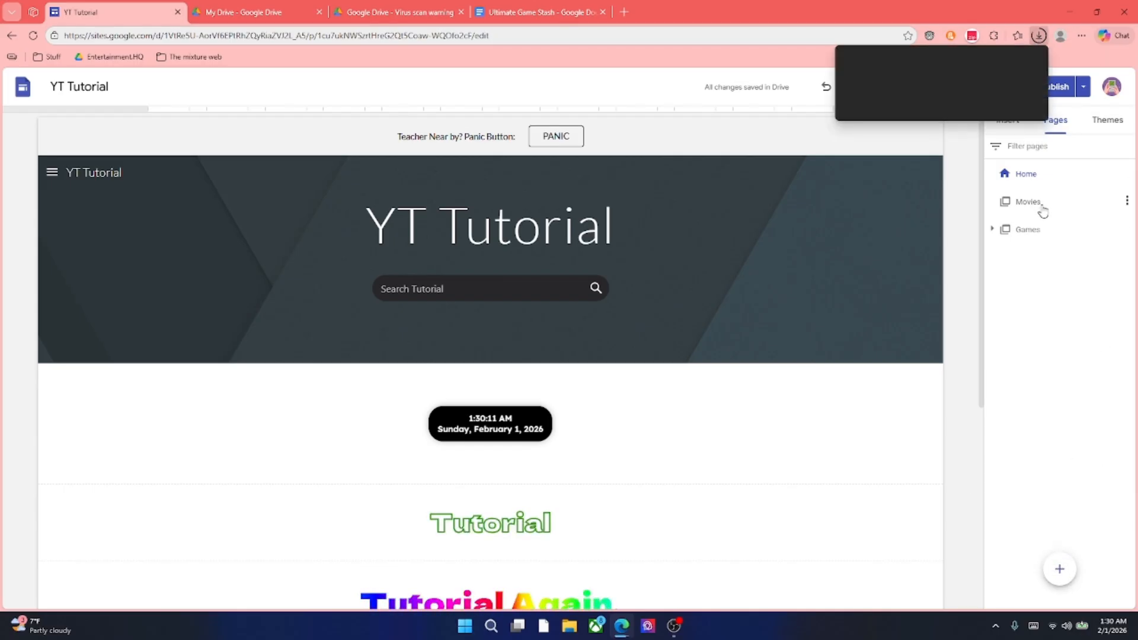
click(1035, 272)
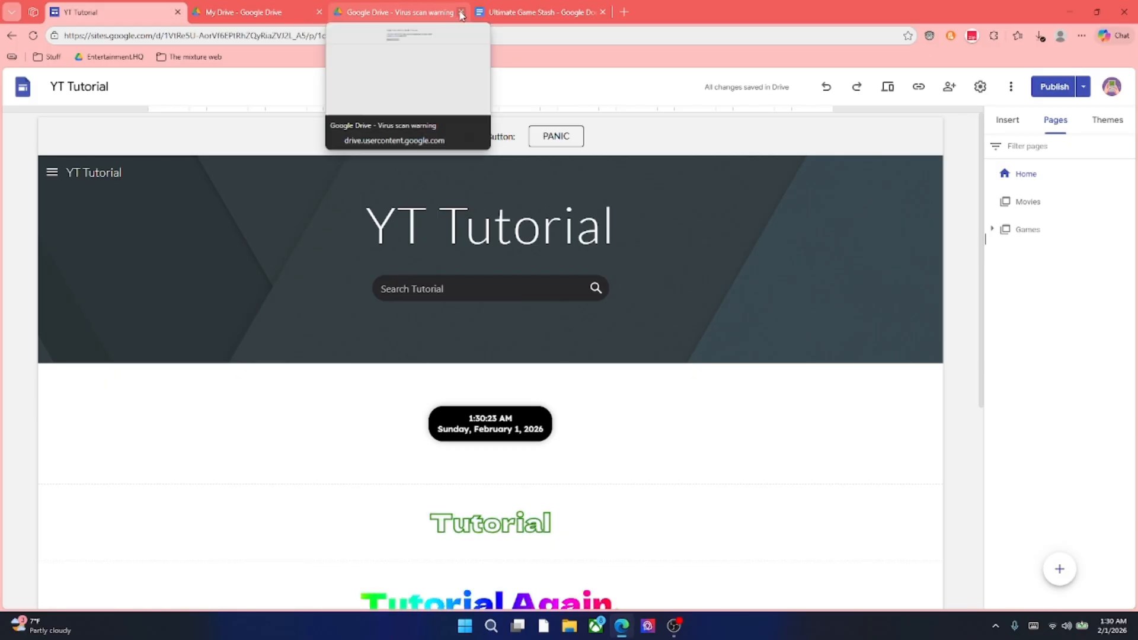
Close the virus scan warning tab and upload Home Alone.mkv from the Downloads folder to My Drive
middle_click(418, 5)
click(302, 9)
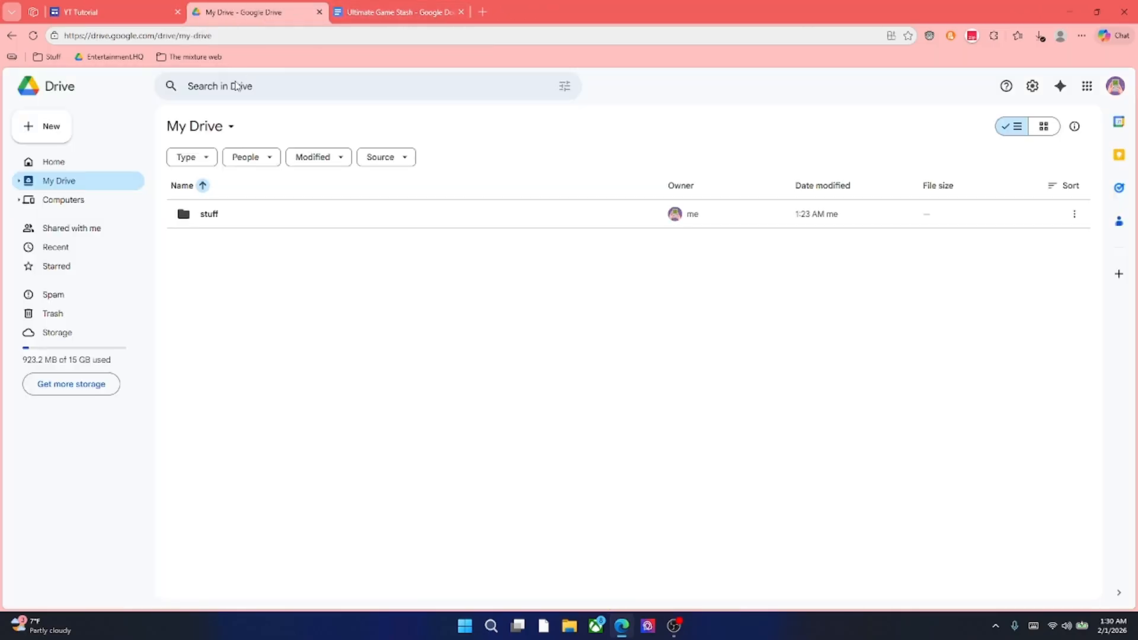
click(50, 128)
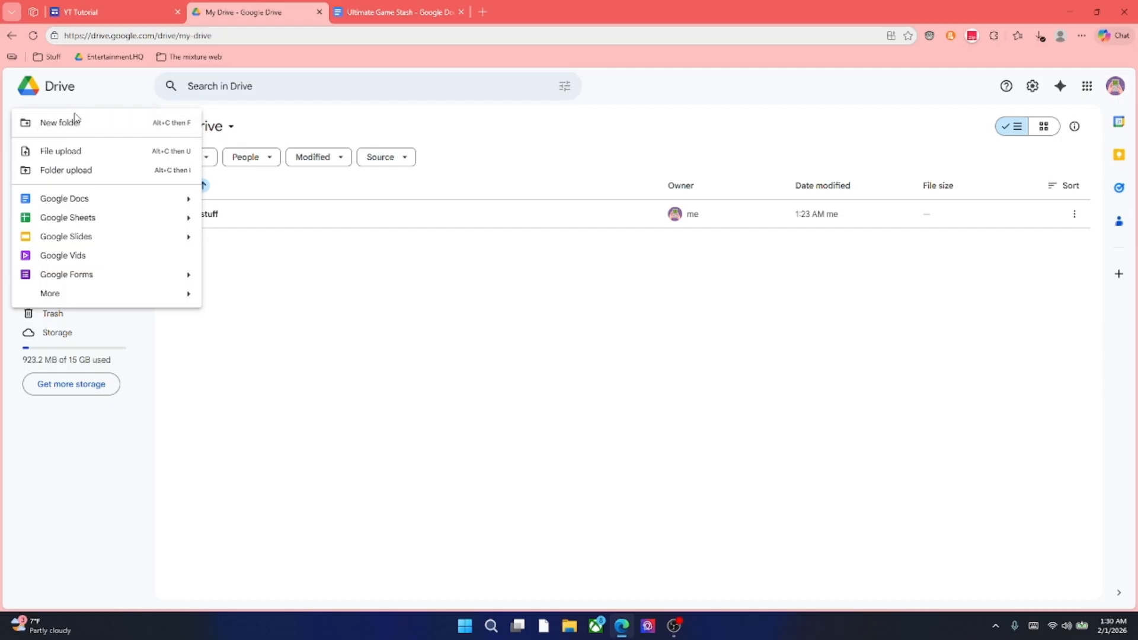
click(75, 153)
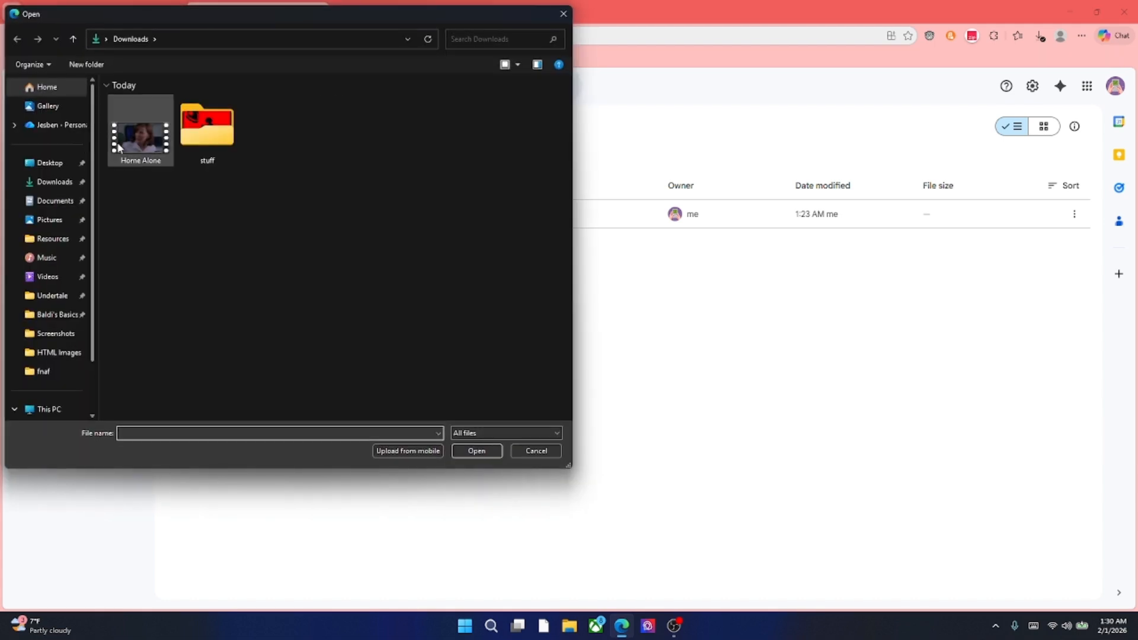
double_click(141, 143)
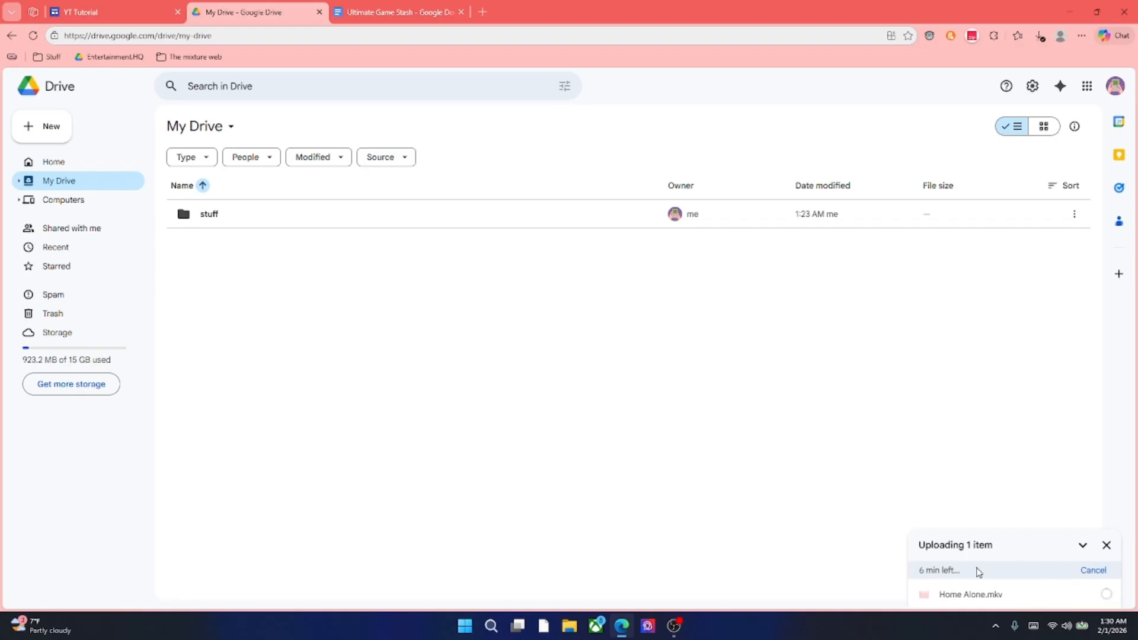
Switch to OBS and stop the current recording, confirming the stop
mouse_move(675, 632)
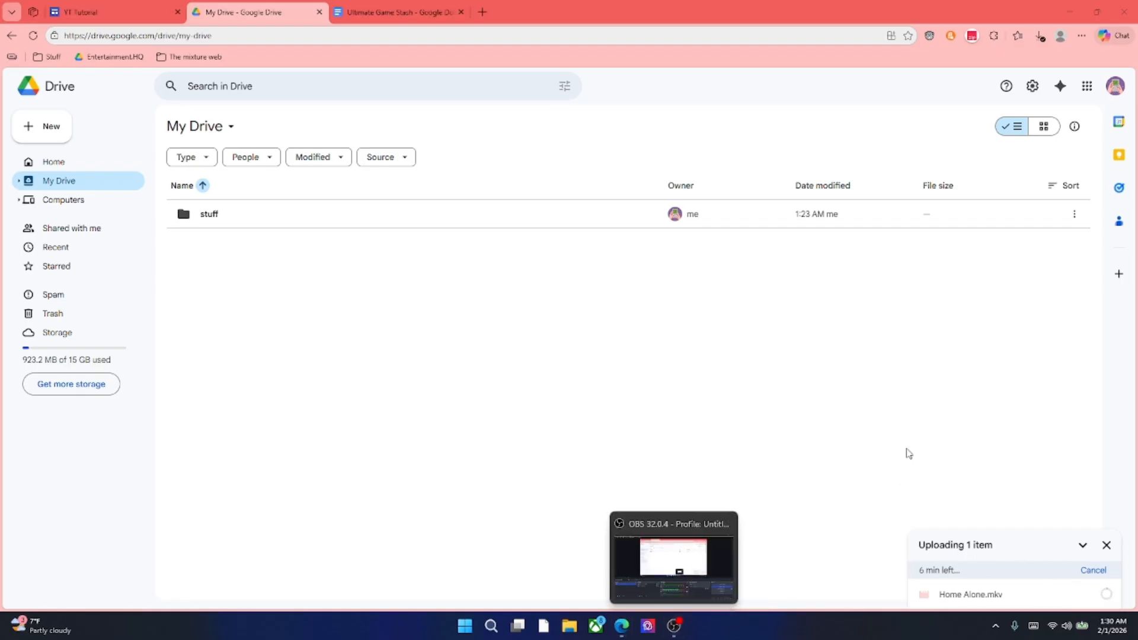
click(707, 557)
click(973, 492)
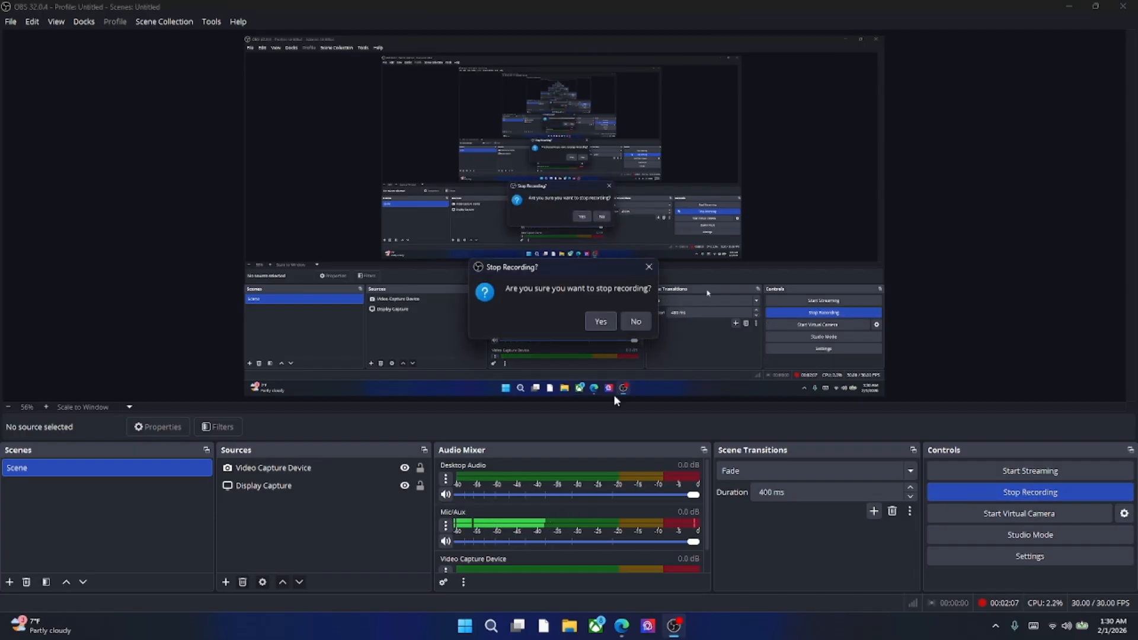
click(597, 323)
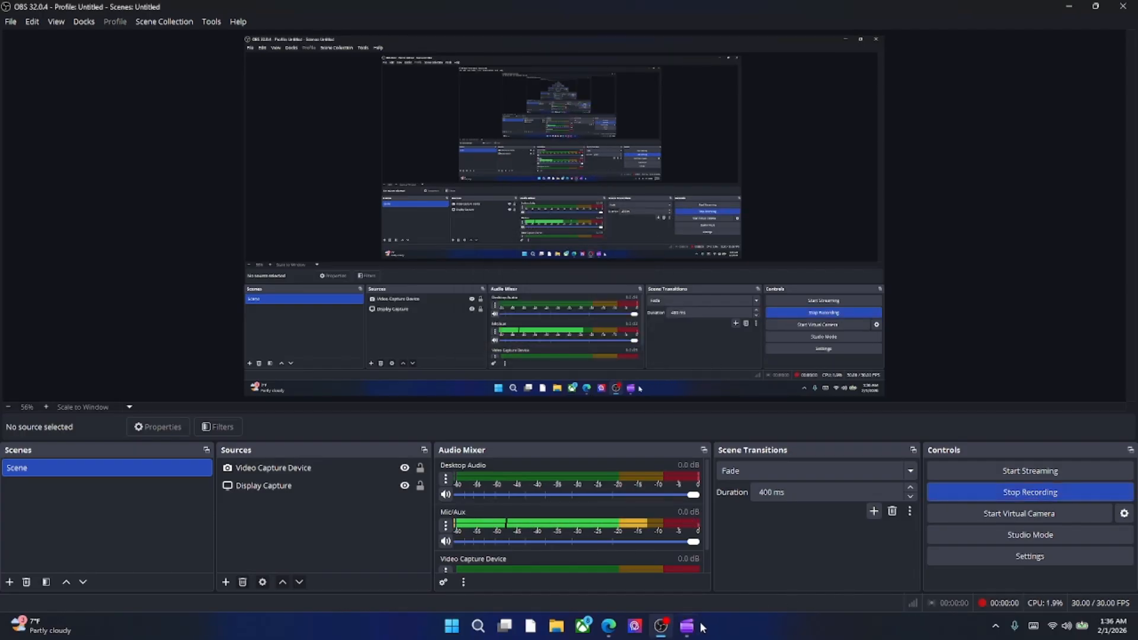
Switch back to the Edge browser and check the uploaded Home Alone.mkv in My Drive
click(612, 629)
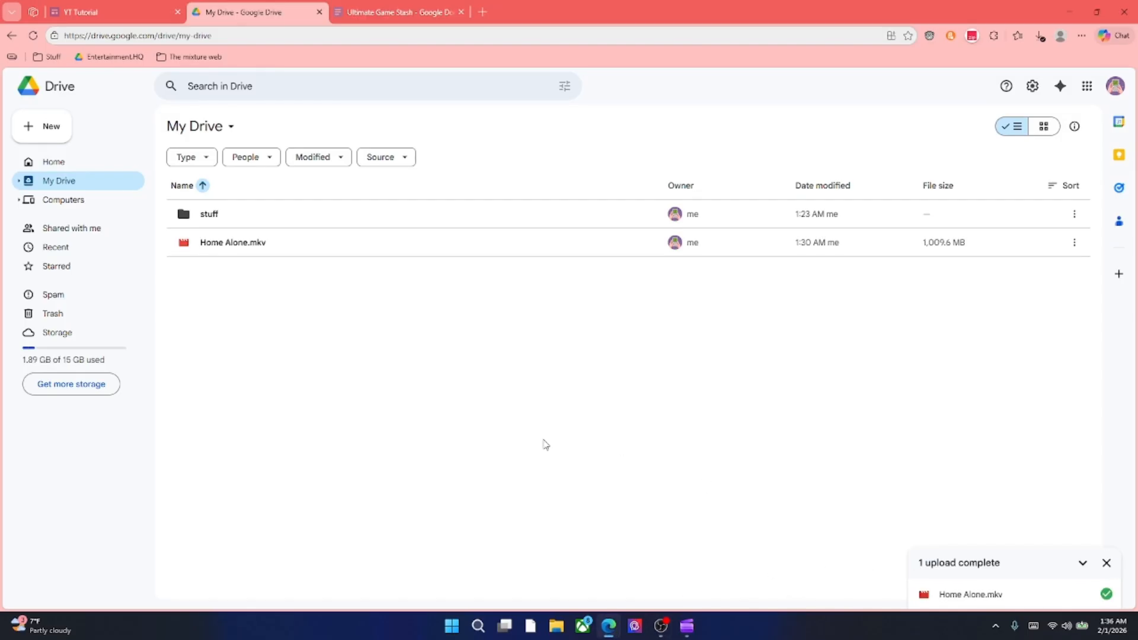
click(247, 241)
click(248, 305)
In the YT Tutorial site, add a full page embed named Home Alone and move it into the Movies section
key(ctrl+1)
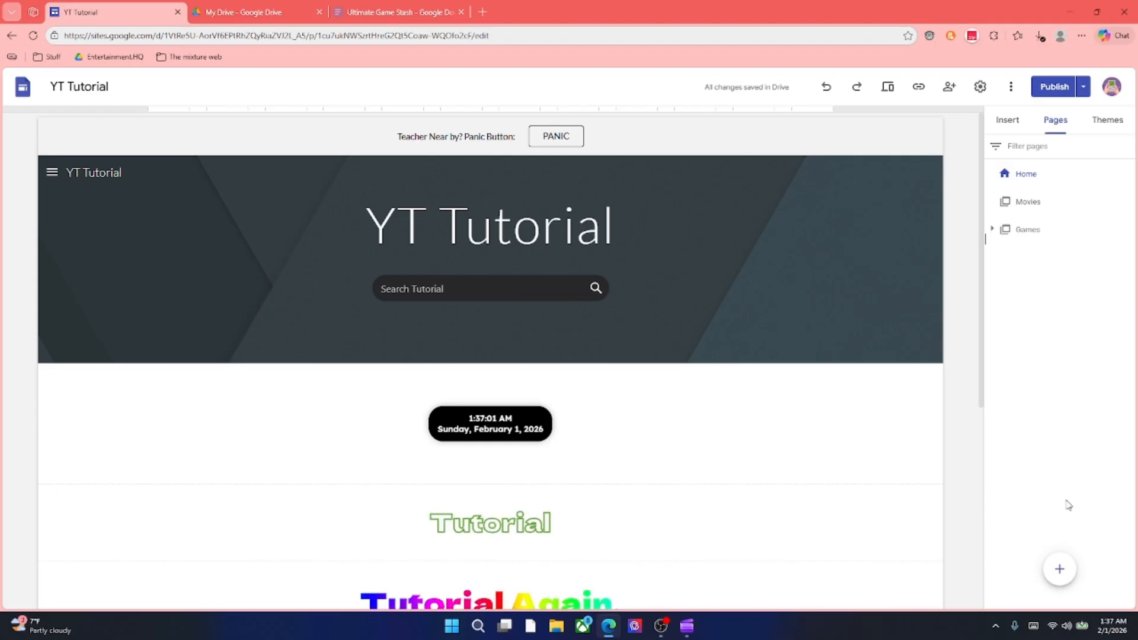
mouse_move(1060, 568)
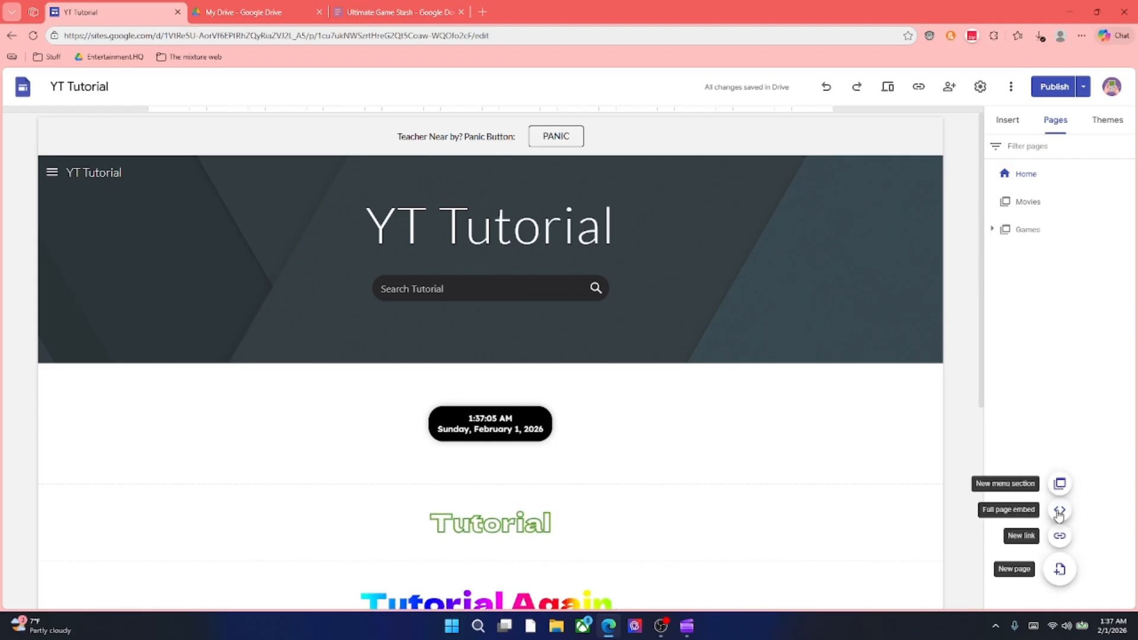
click(1059, 511)
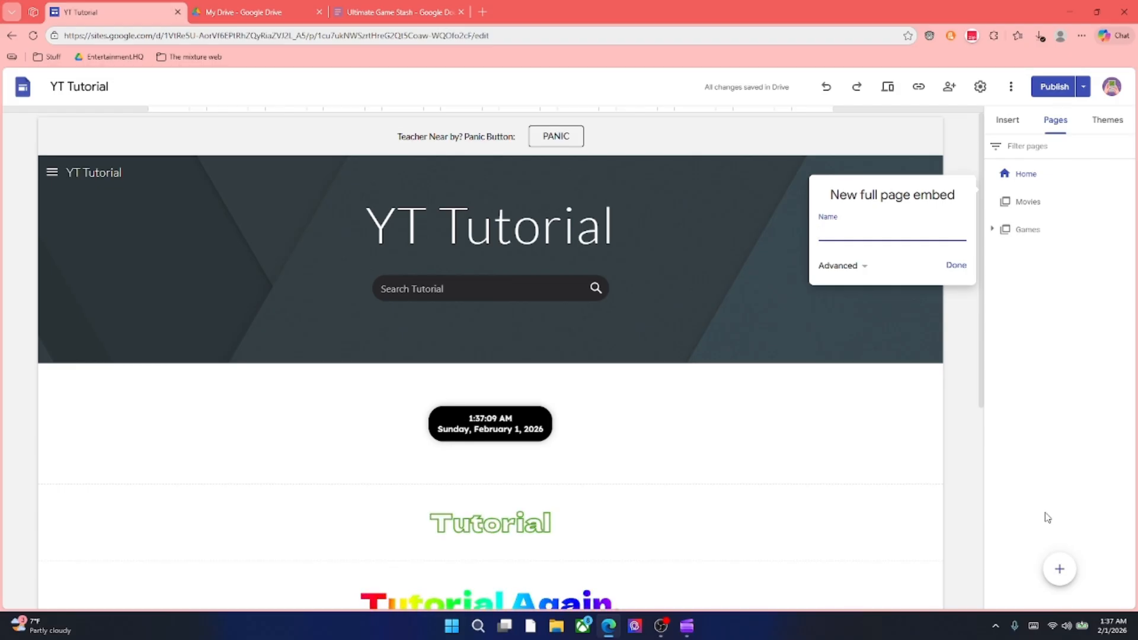
text(Home A)
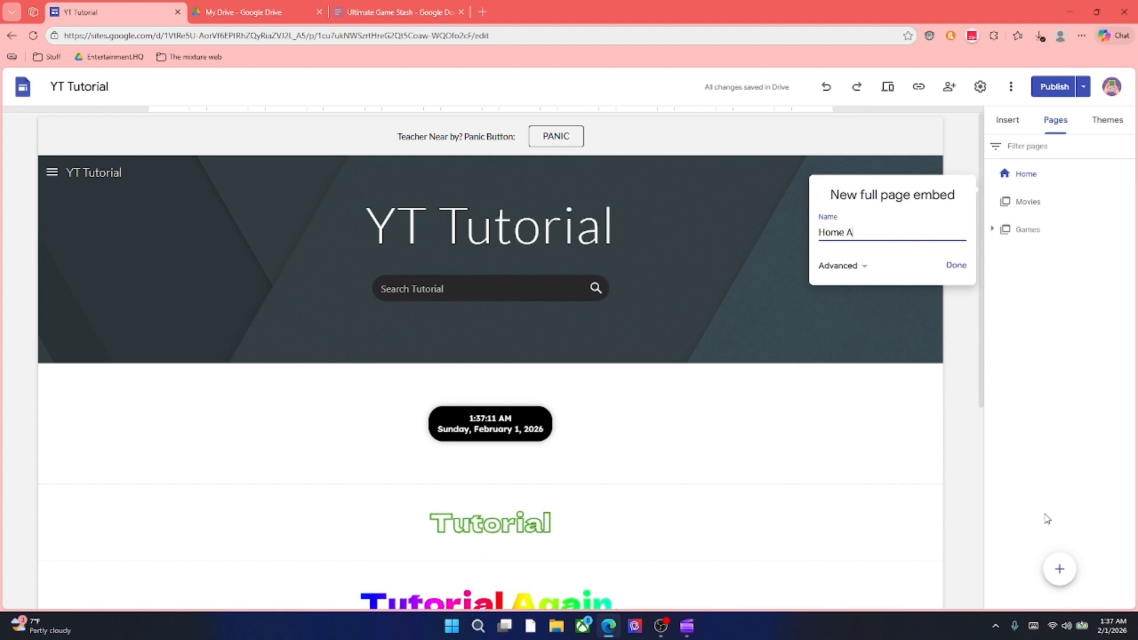
text(lone)
key(Return)
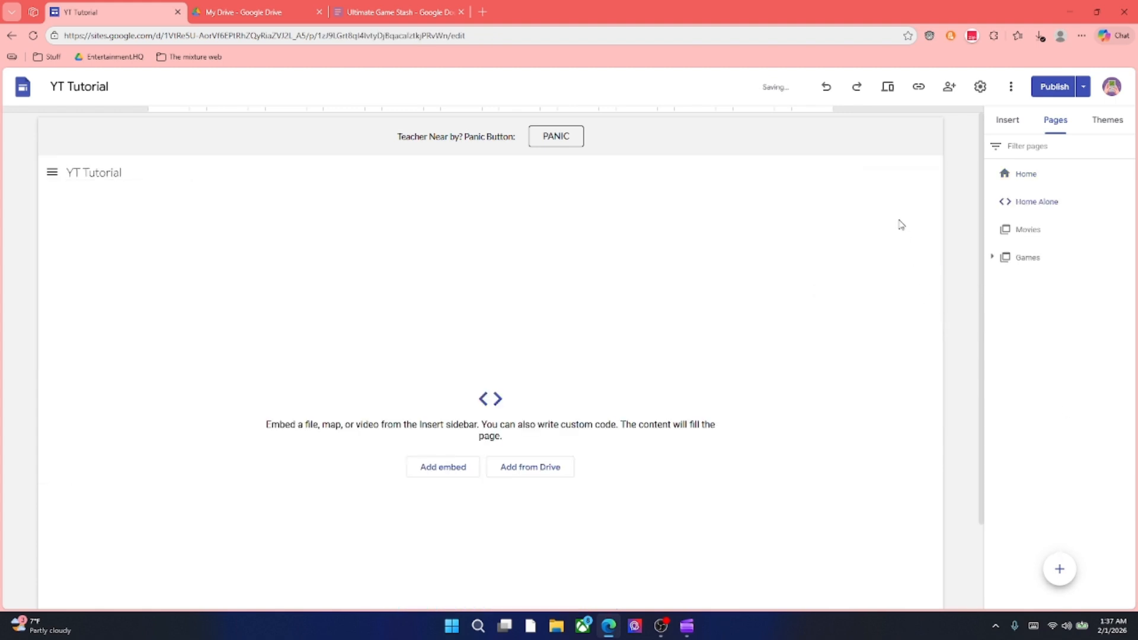
drag(1030, 213, 1036, 236)
Embed the first Home Alone.mkv from the recent Drive files in the Home Alone page
click(506, 473)
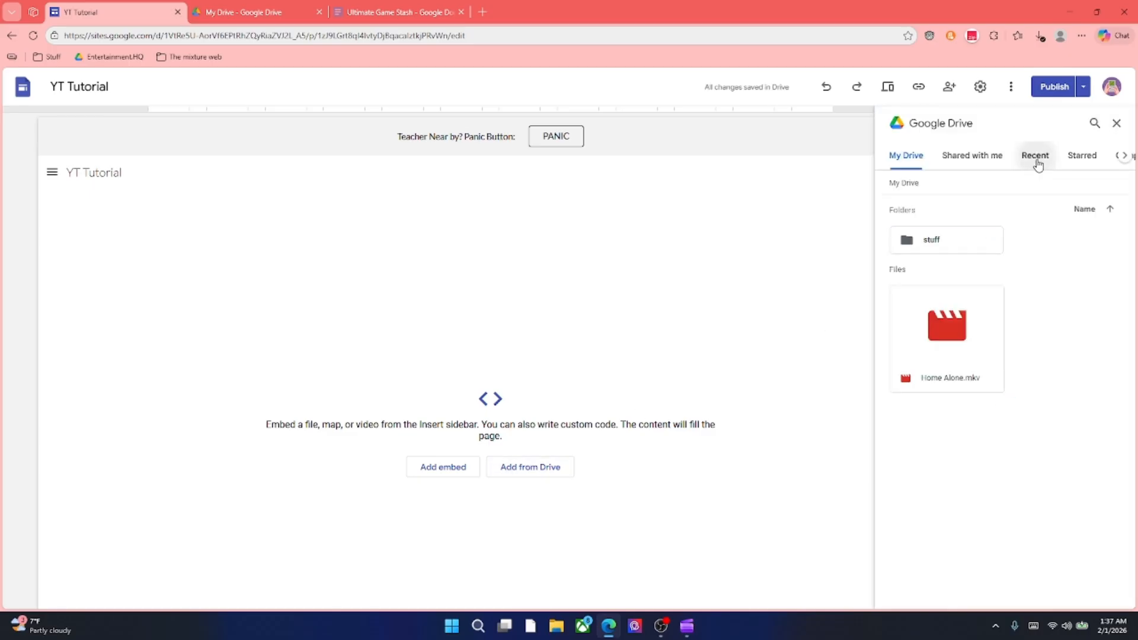
click(1036, 157)
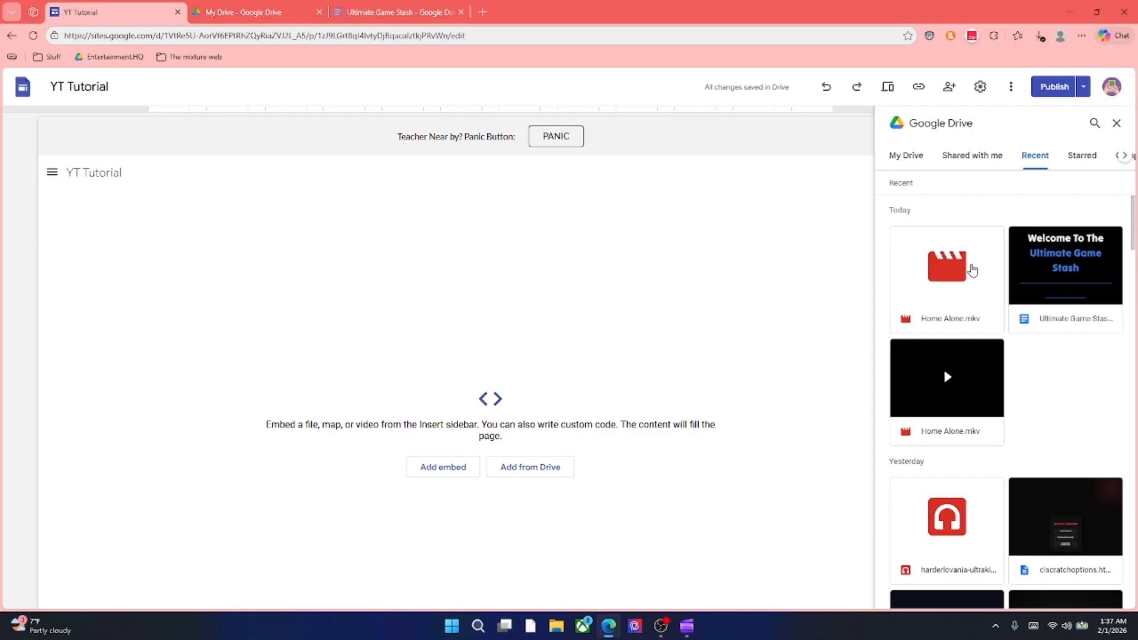
double_click(973, 269)
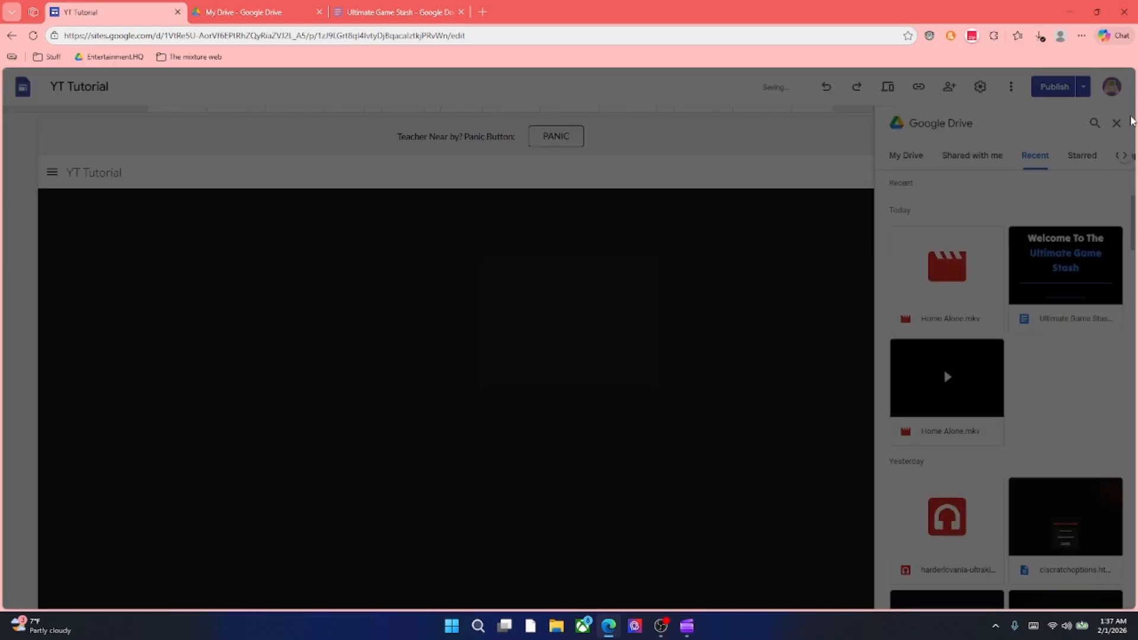
Close the Drive file browser and look over the video embedded in the Home Alone page
click(648, 398)
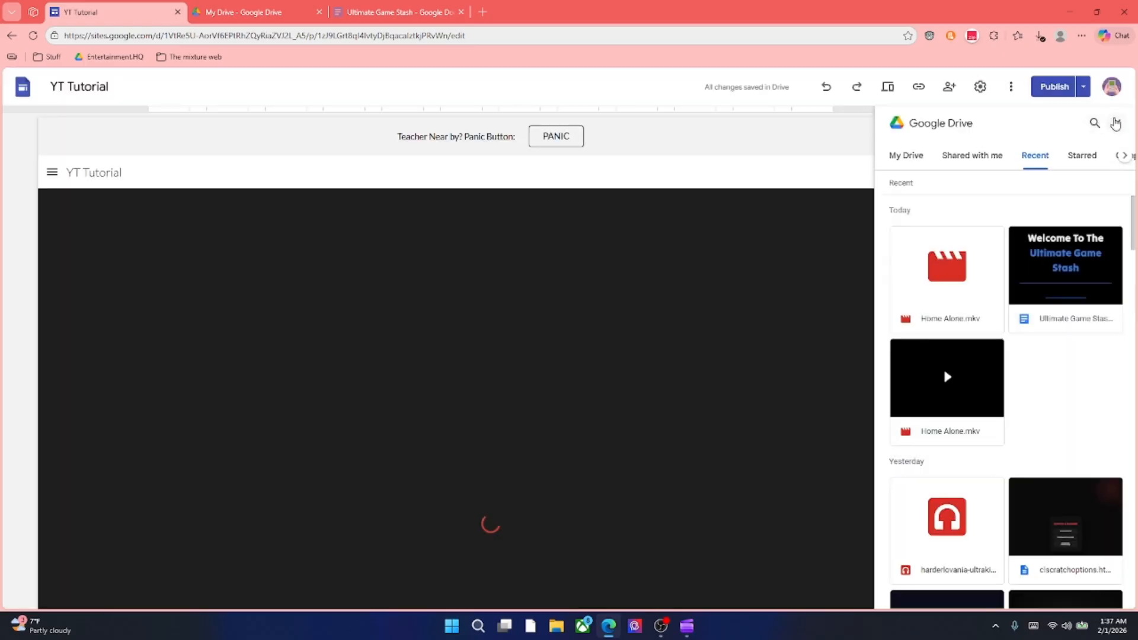
click(1117, 122)
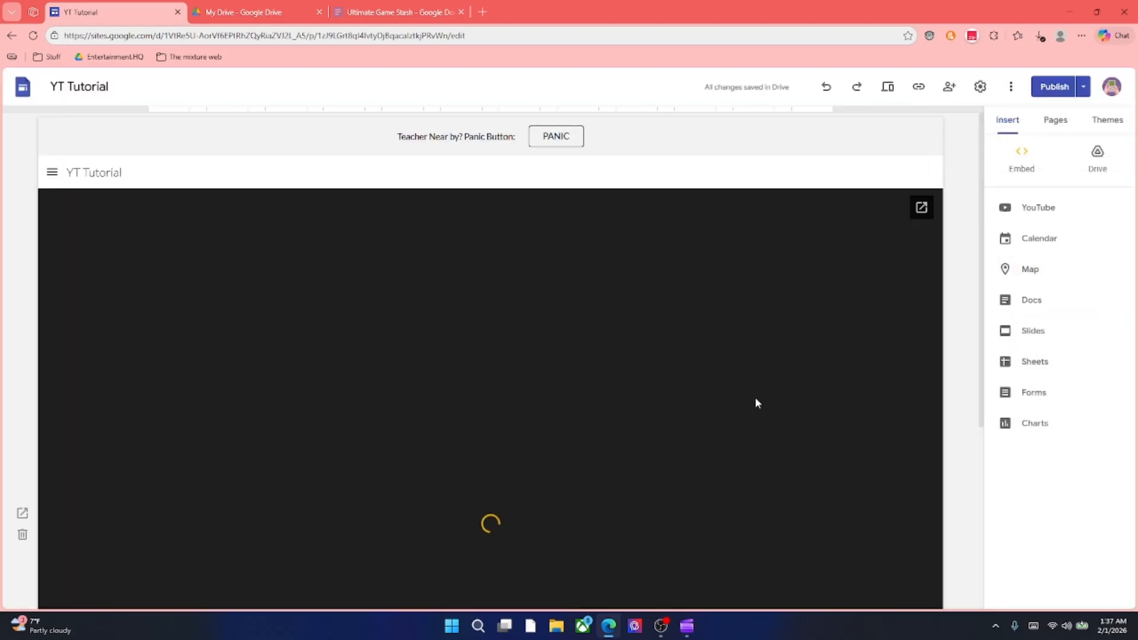
scroll(755, 397, down, 5)
scroll(794, 338, up, 5)
scroll(671, 460, down, 4)
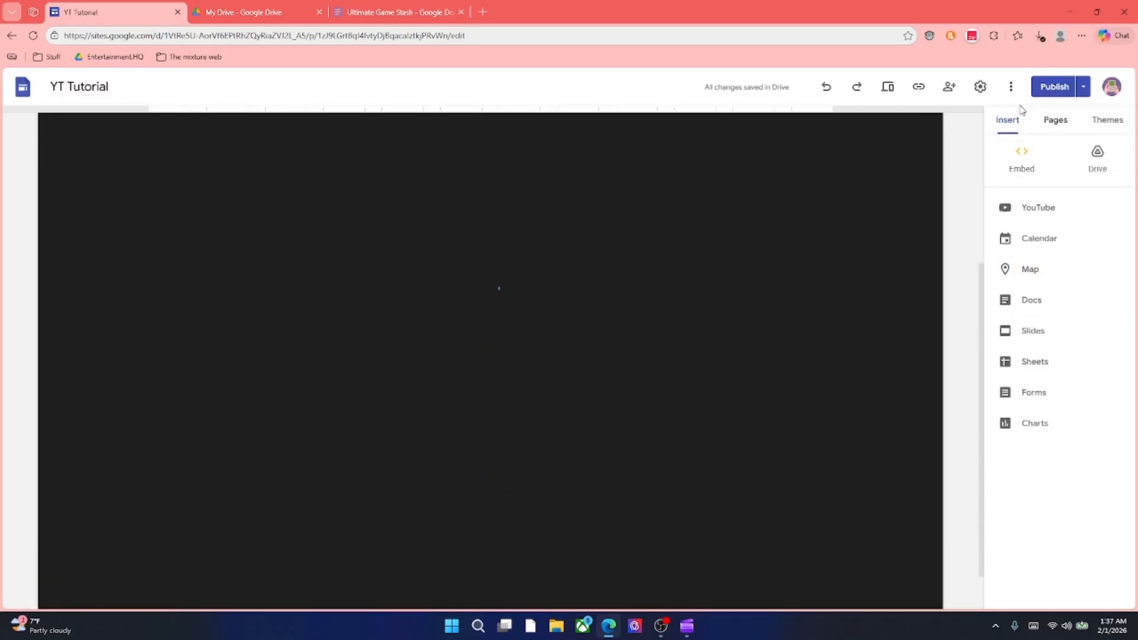
Open the Home page of the YT Tutorial site from the page list and go to its lower sections
click(1055, 119)
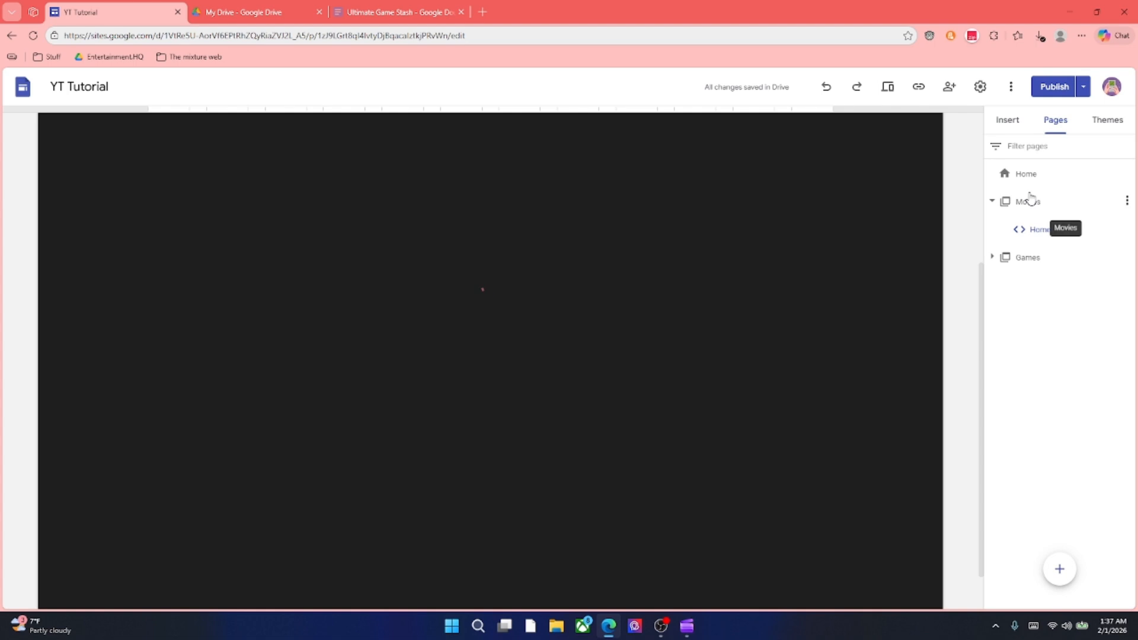
click(1031, 173)
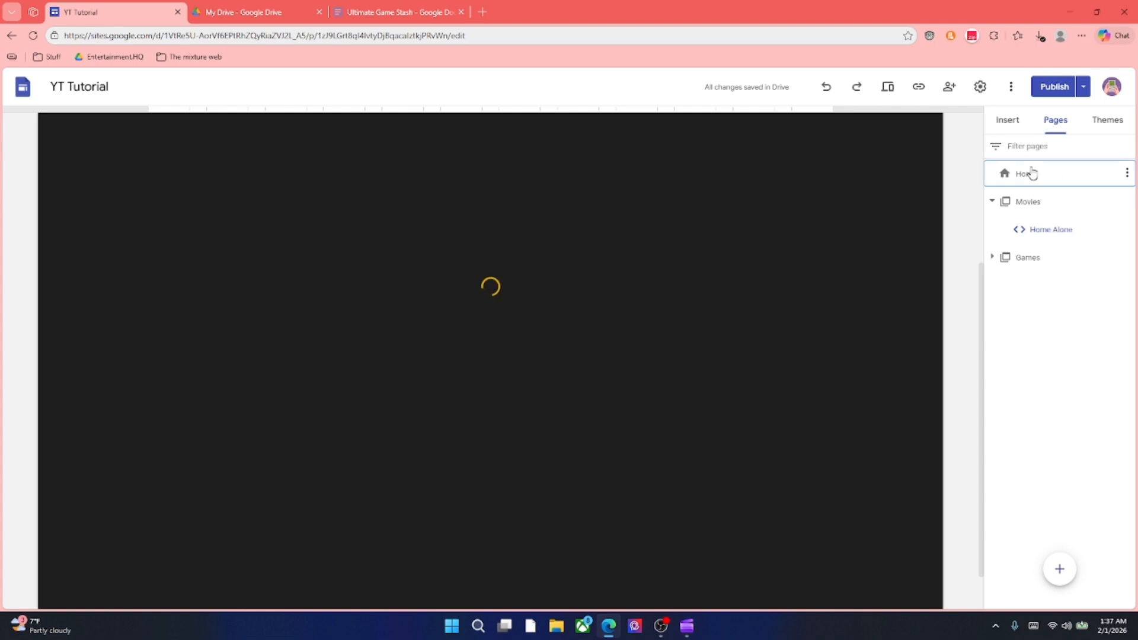
scroll(624, 338, down, 5)
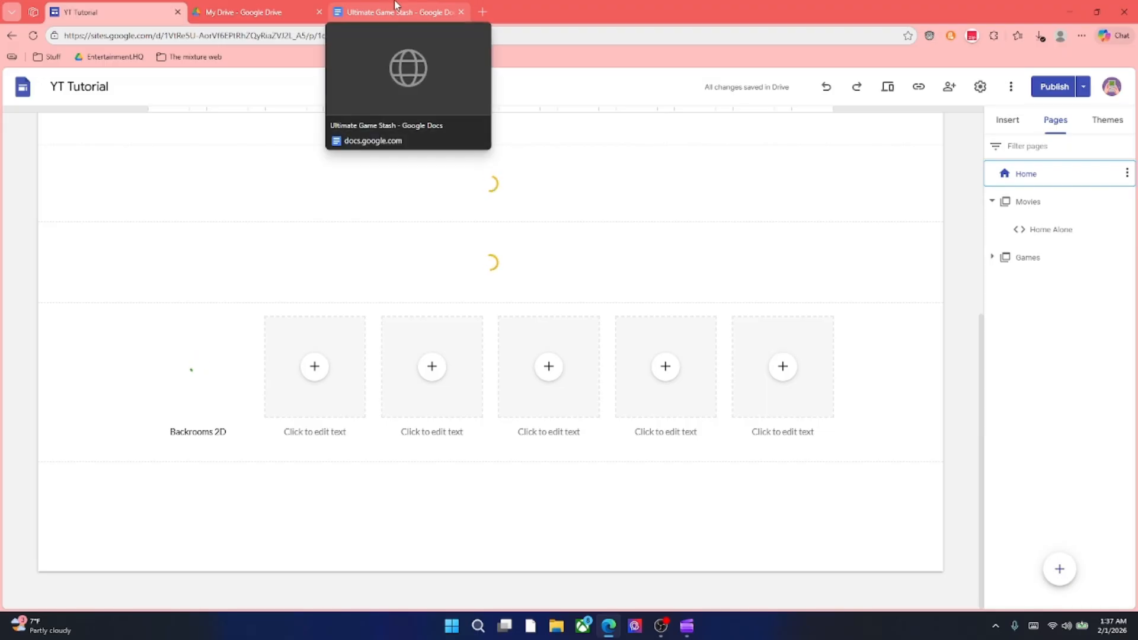
Switch to the Ultimate Game Stash document and open the 1-B list under Flash Games
click(373, 8)
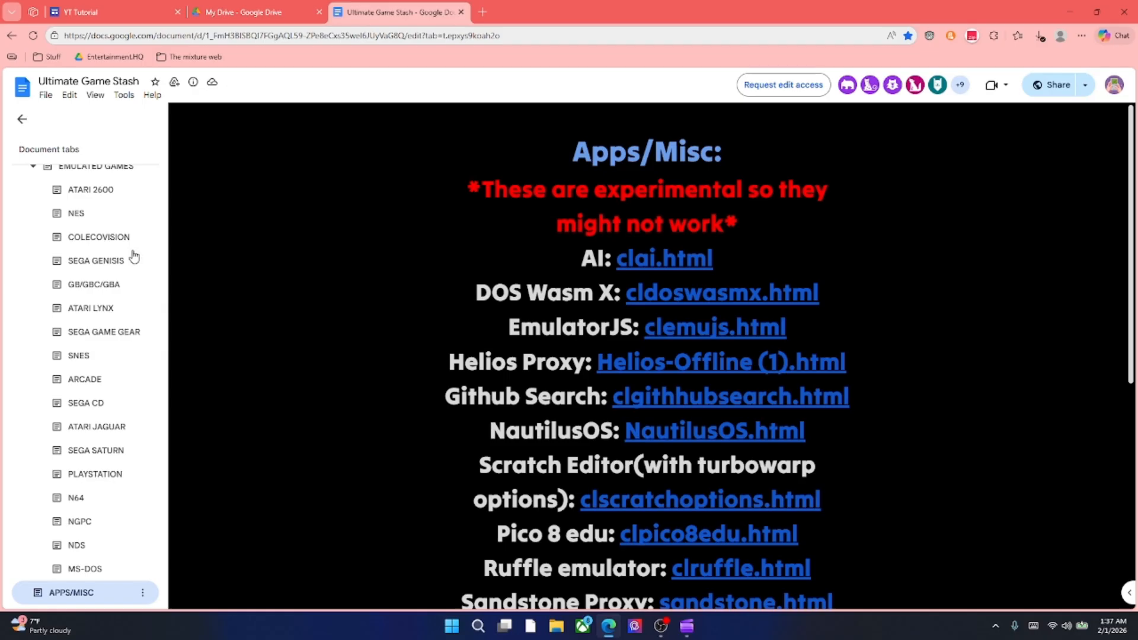
scroll(134, 256, up, 6)
scroll(136, 259, up, 3)
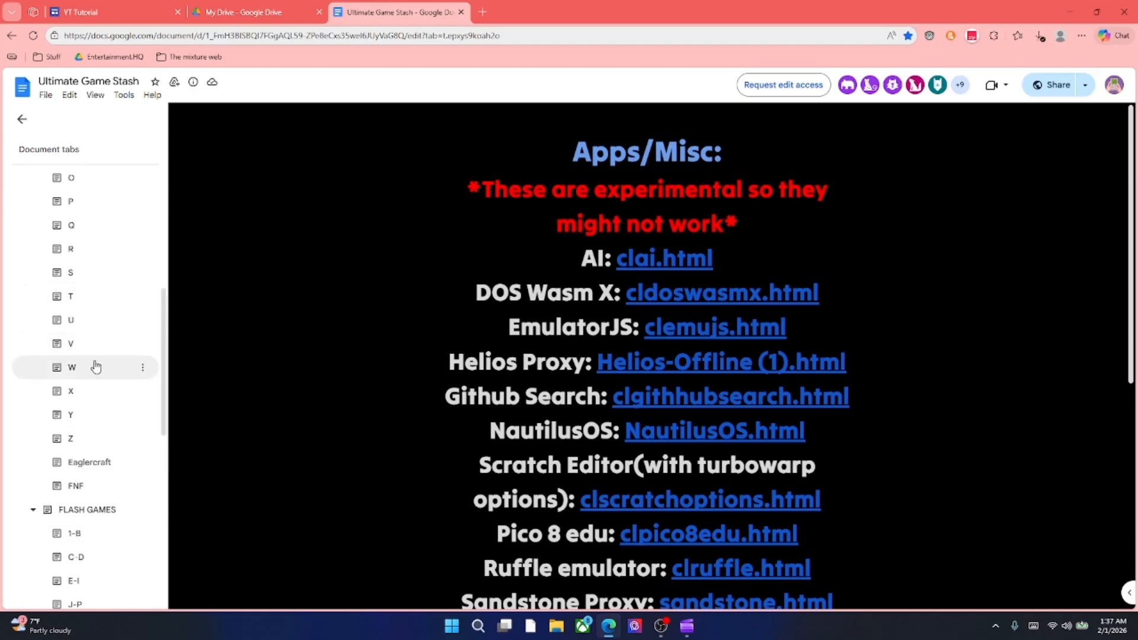
scroll(92, 367, down, 3)
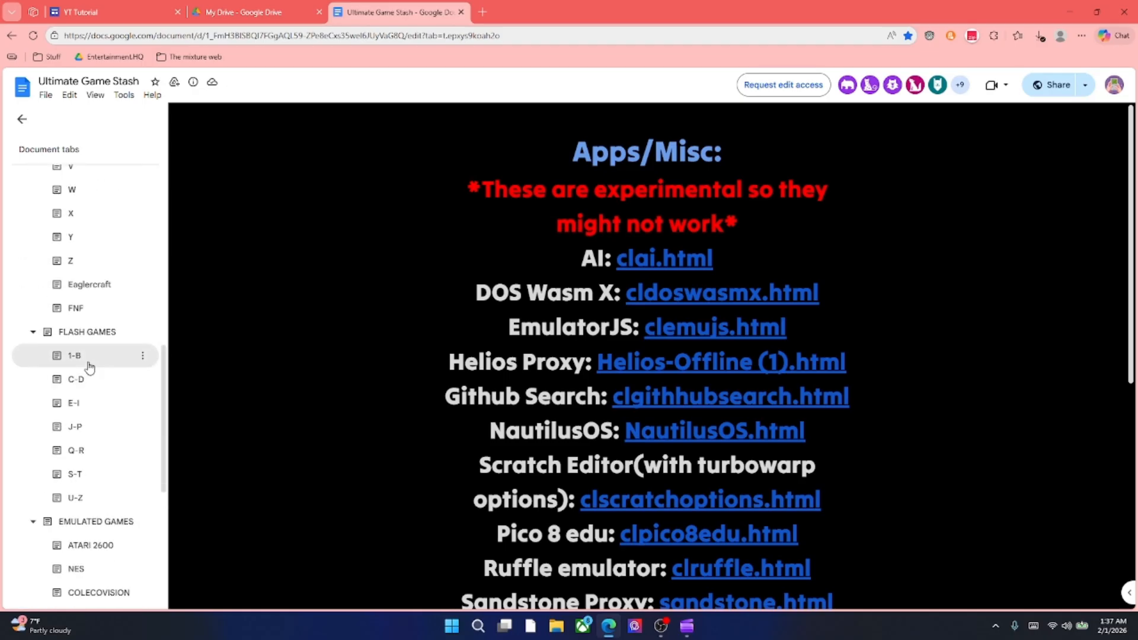
click(89, 365)
click(90, 333)
click(93, 354)
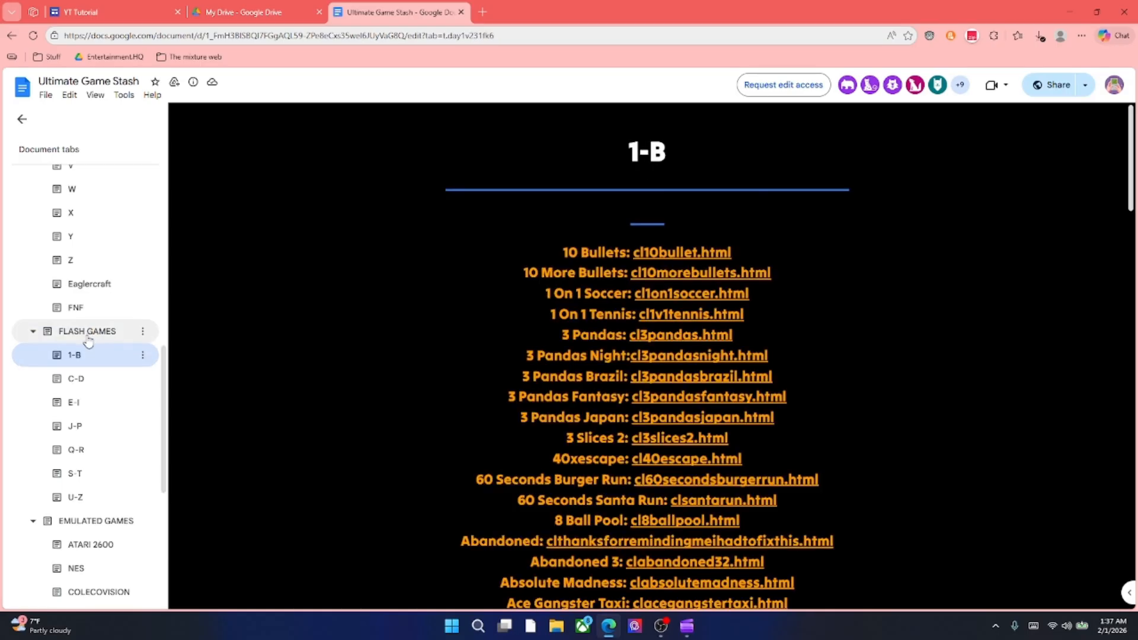
Look through the 1-B flash games, the document's other game categories and the Apps/Misc list
scroll(89, 350, down, 6)
scroll(353, 271, down, 20)
scroll(354, 268, down, 4)
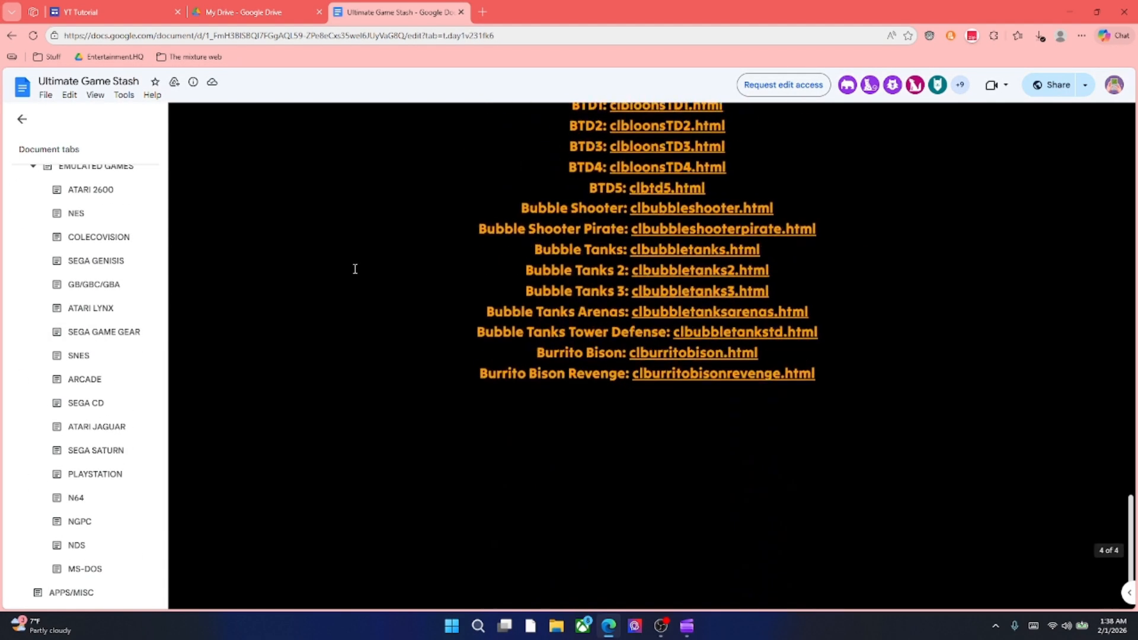
scroll(354, 268, up, 15)
scroll(53, 255, up, 6)
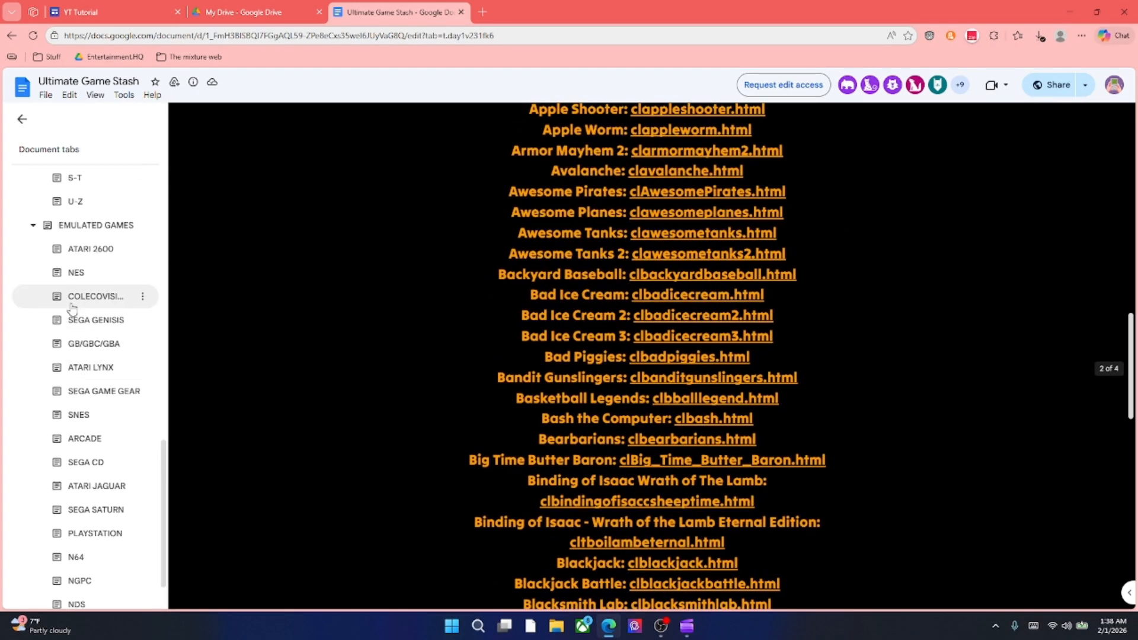
scroll(51, 254, up, 10)
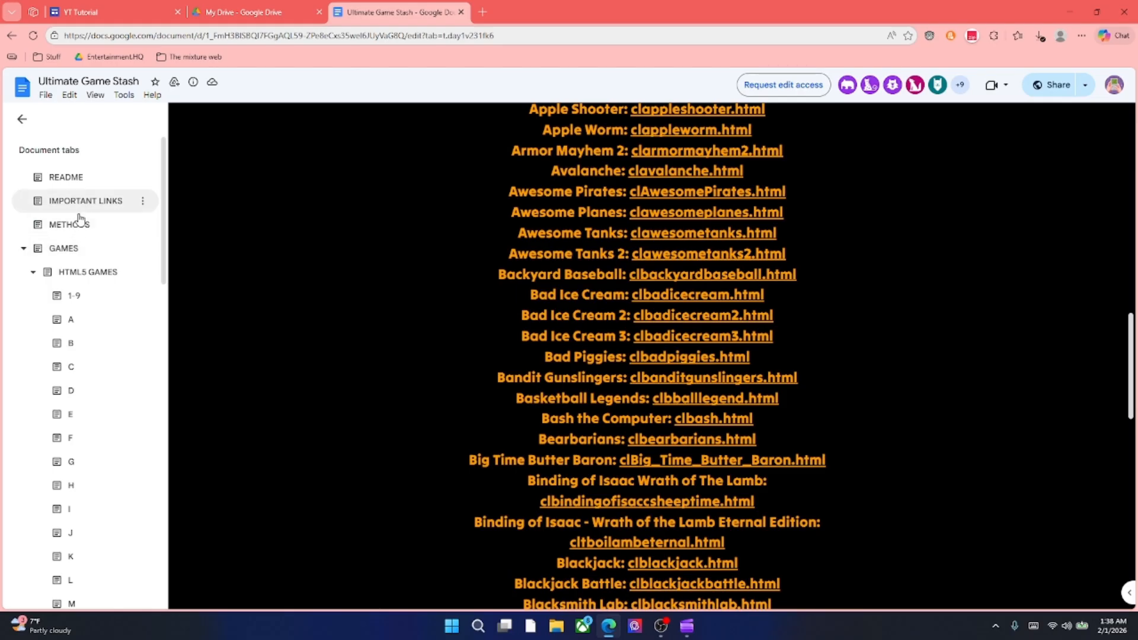
scroll(79, 218, down, 15)
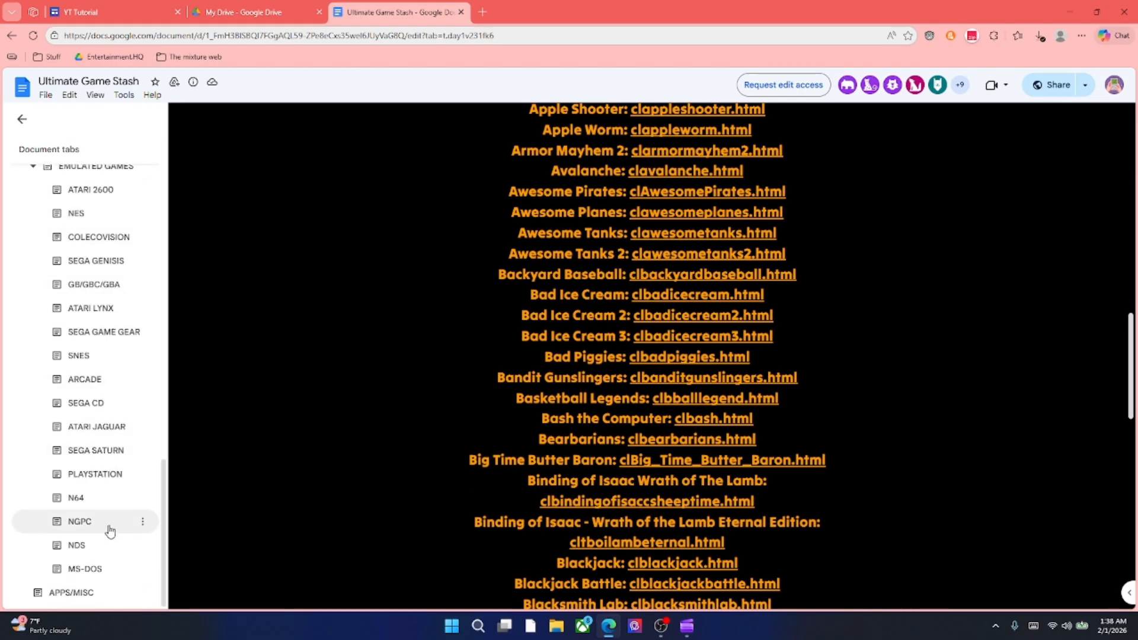
click(98, 593)
scroll(676, 232, down, 2)
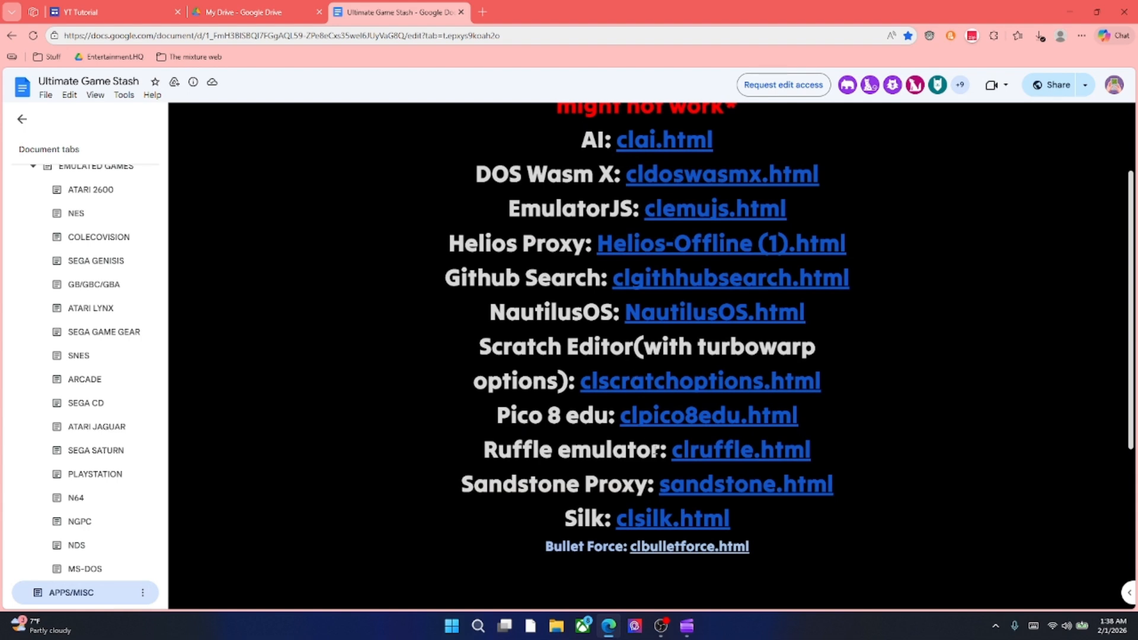
scroll(310, 428, up, 2)
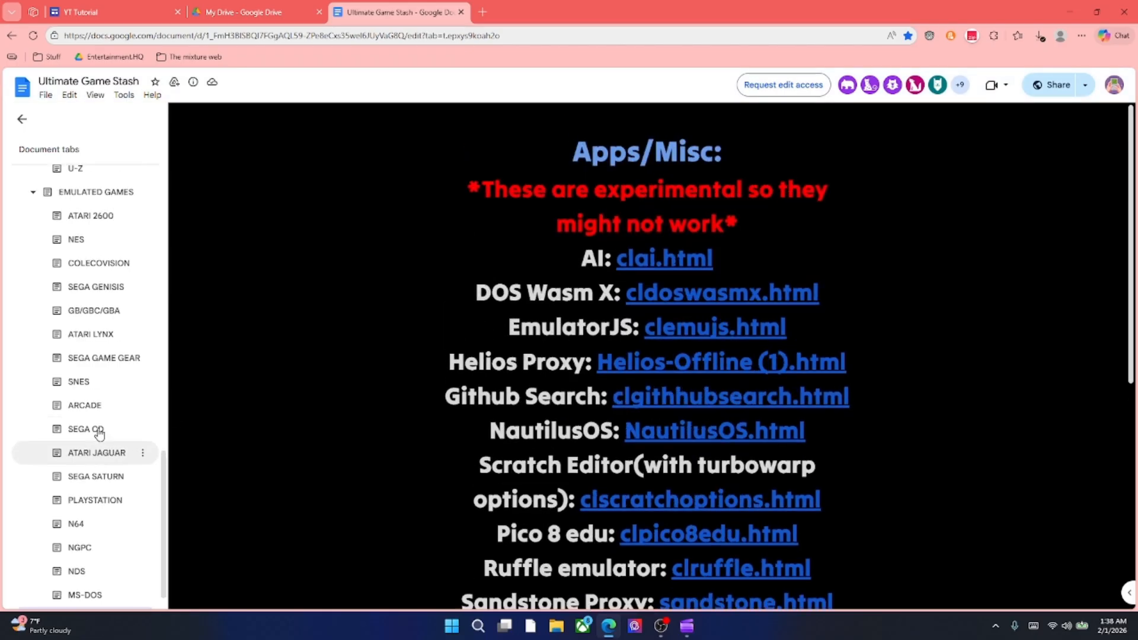
scroll(97, 439, down, 10)
scroll(99, 437, down, 1)
Return to the 1-B flash games list and open the BTD1 file clbloonsTD1.html
click(60, 537)
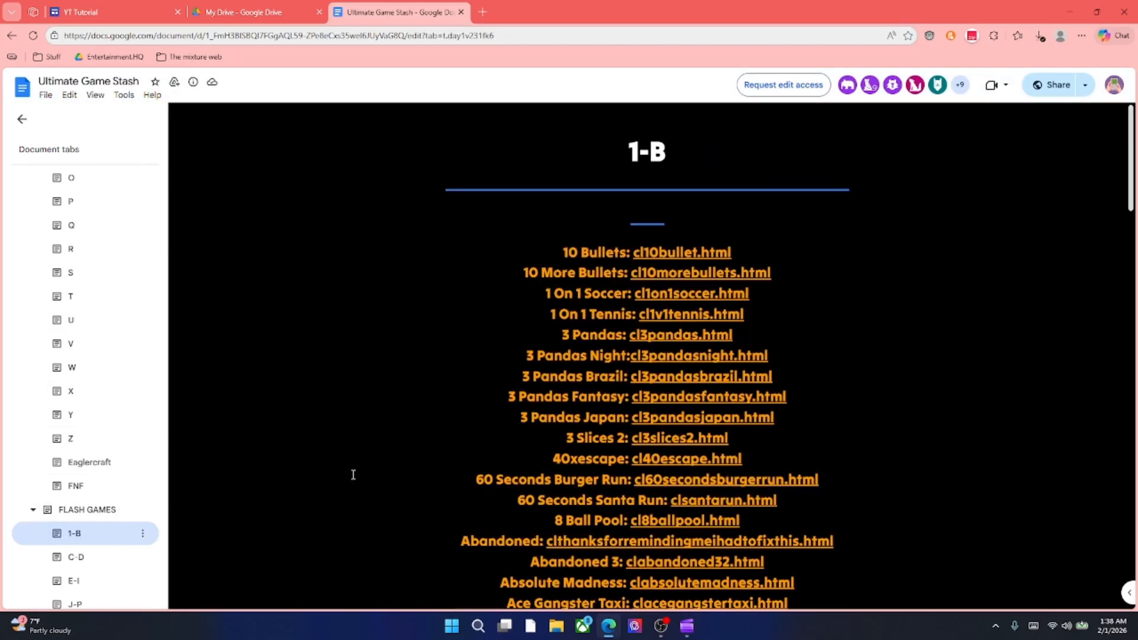
scroll(353, 472, down, 10)
scroll(537, 453, down, 10)
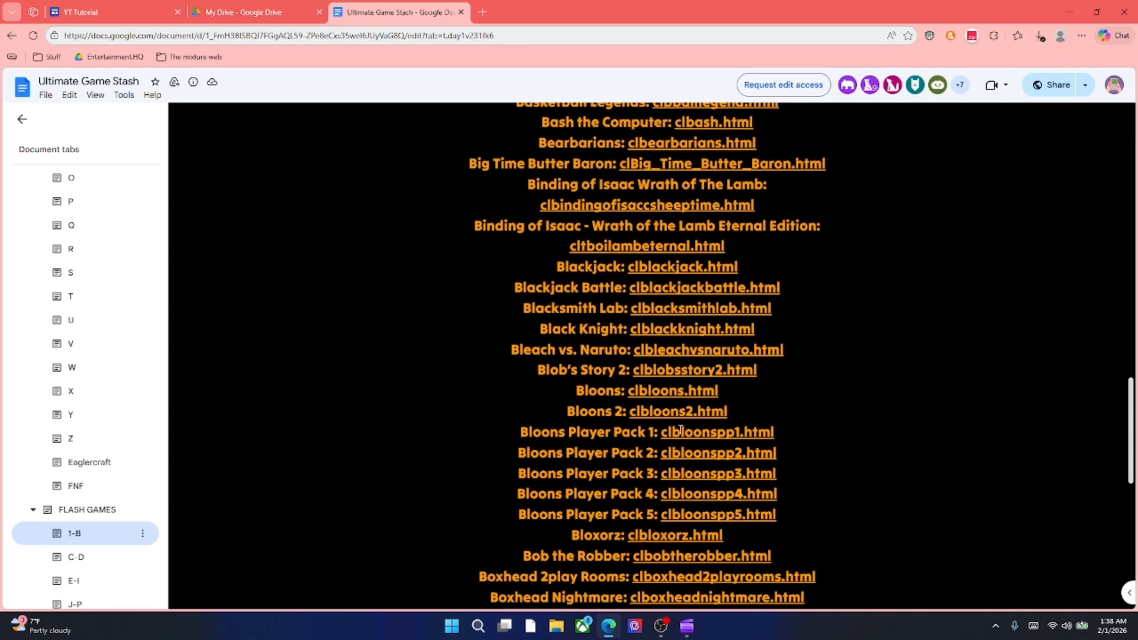
scroll(680, 430, down, 4)
mouse_move(676, 402)
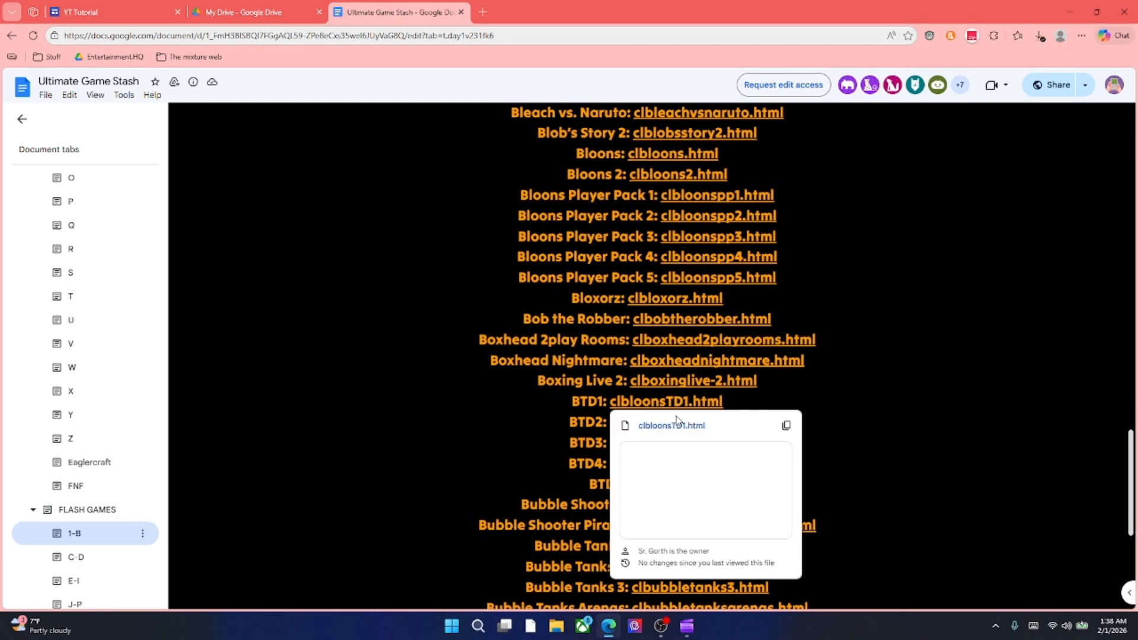
click(672, 426)
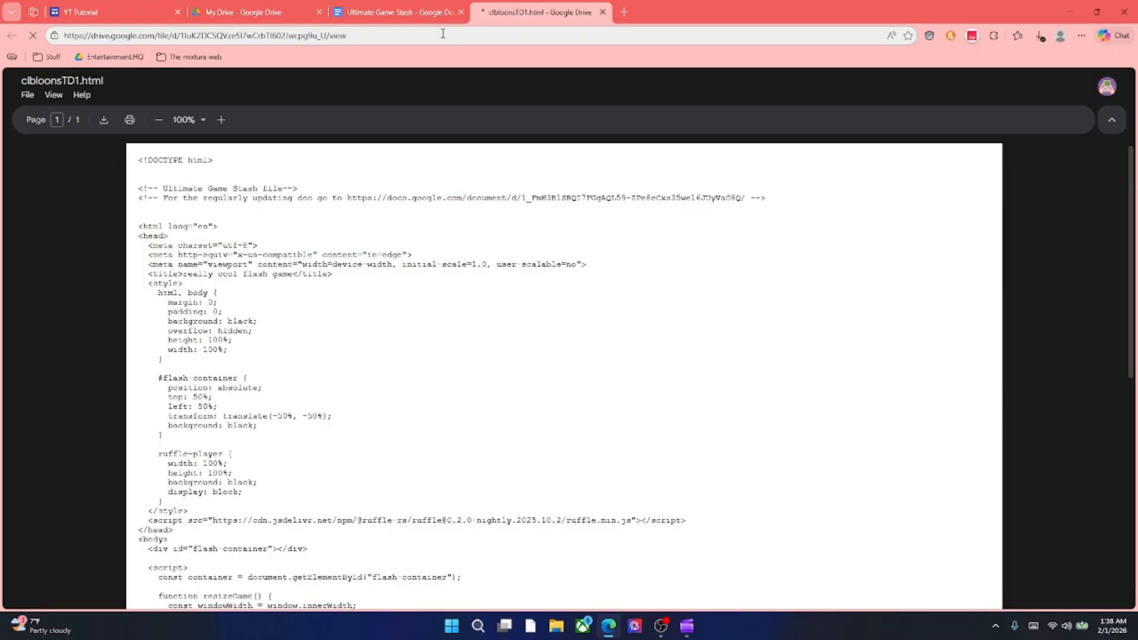
Copy the entire HTML code of clbloonsTD1.html and return to the YT Tutorial site editor
drag(135, 161, 226, 501)
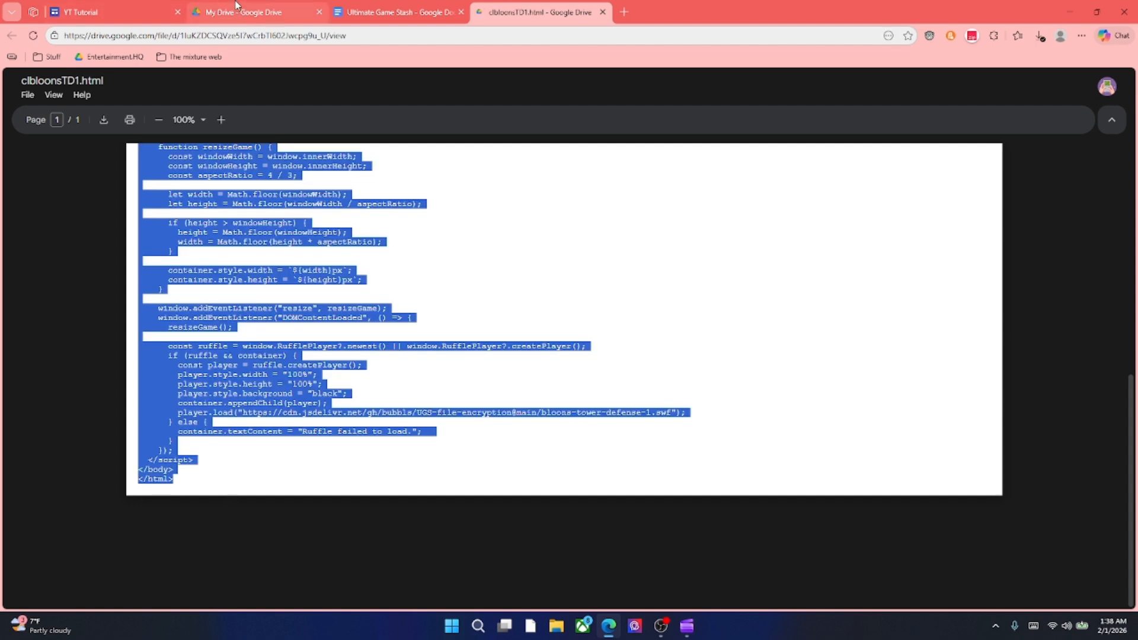
click(234, 9)
click(148, 6)
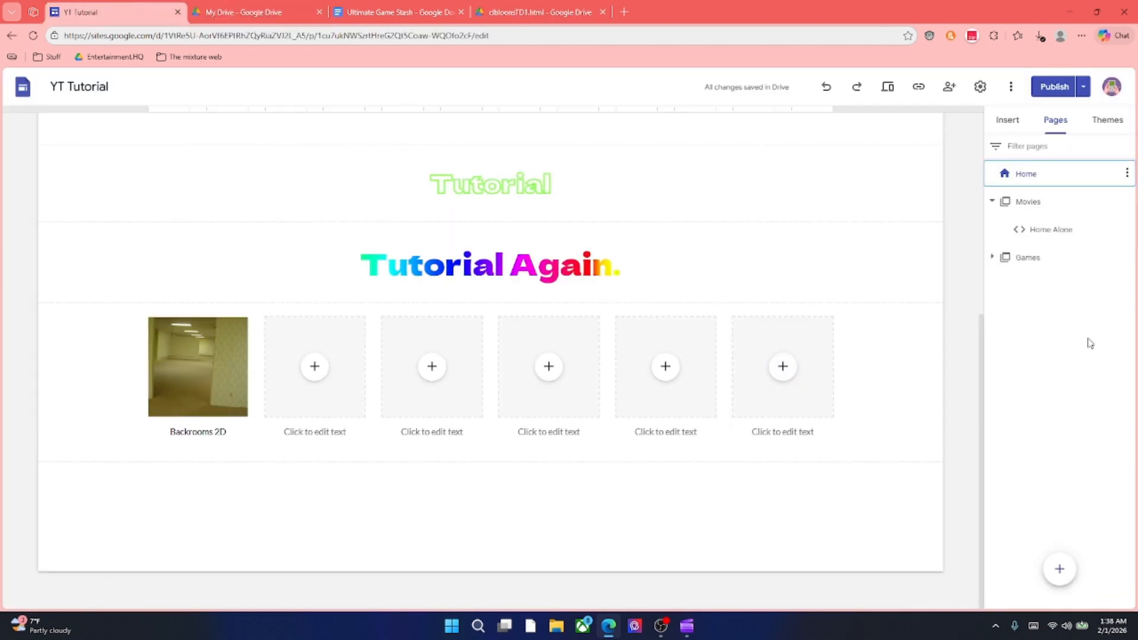
Add a menu section named Flash and nest it inside the Games section
mouse_move(1058, 570)
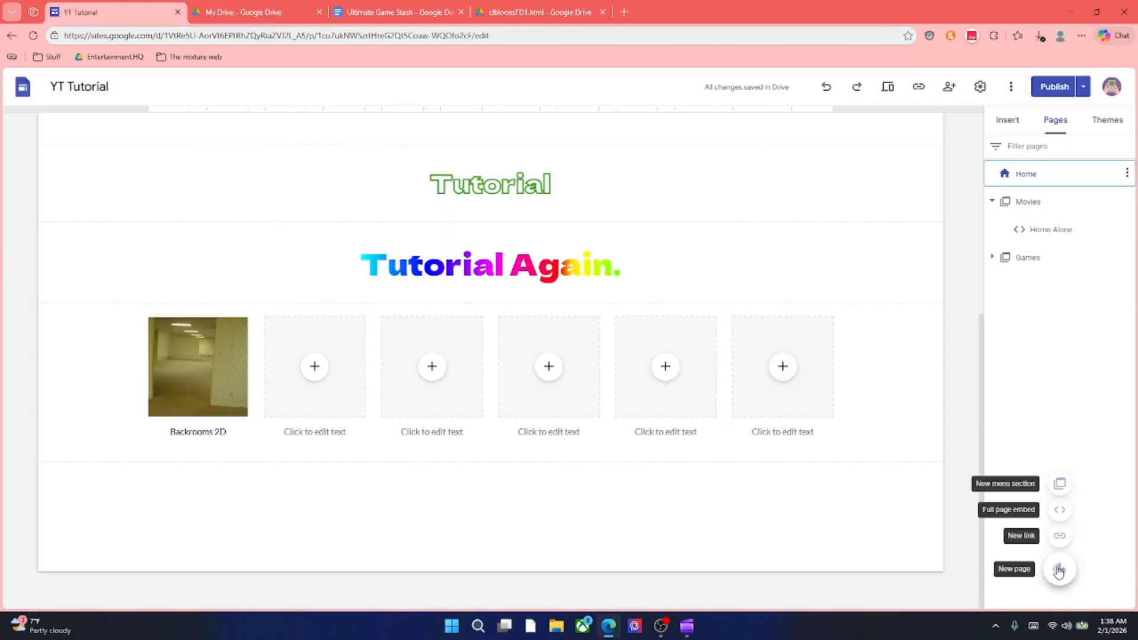
click(1060, 483)
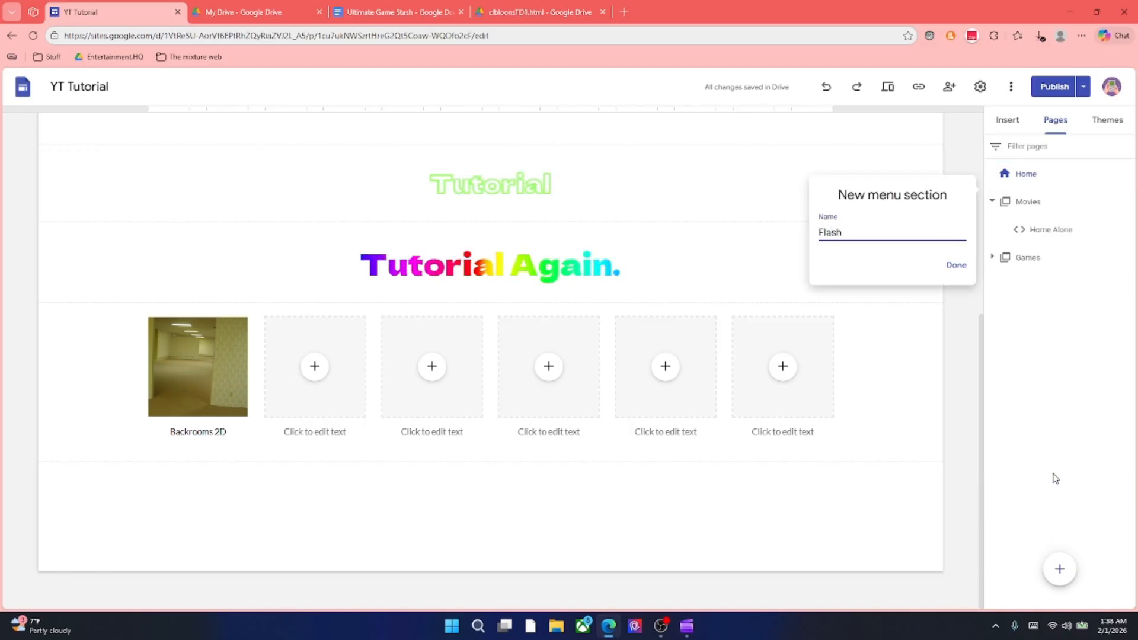
key(Return)
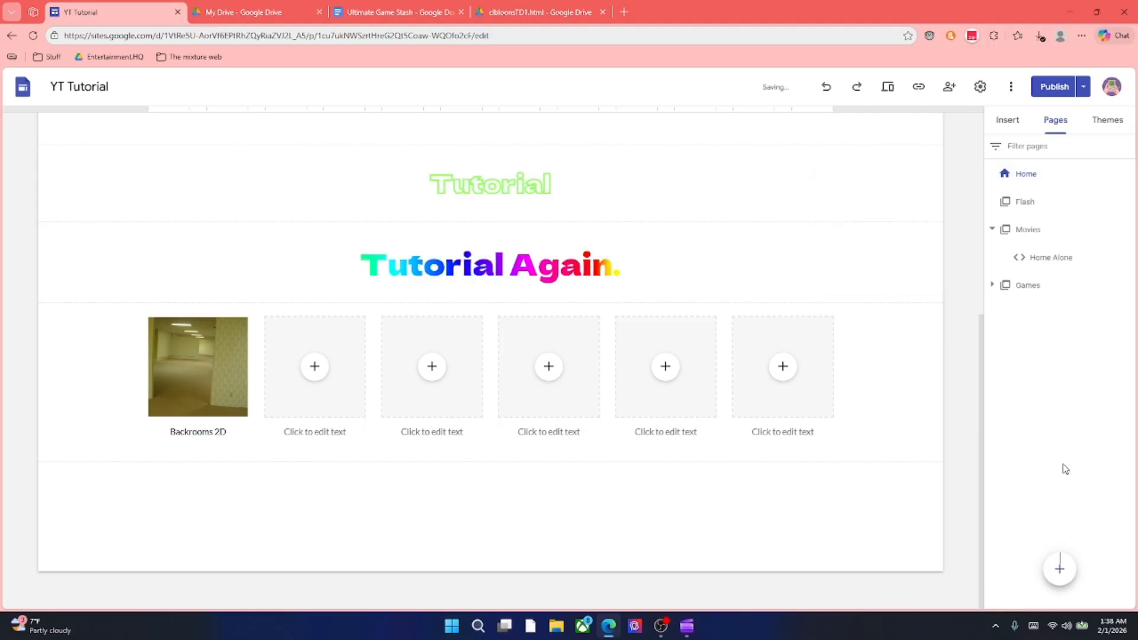
drag(1022, 202, 1029, 262)
Add a full page embed named BTD2, and rename it BTD1 in its properties
mouse_move(1060, 568)
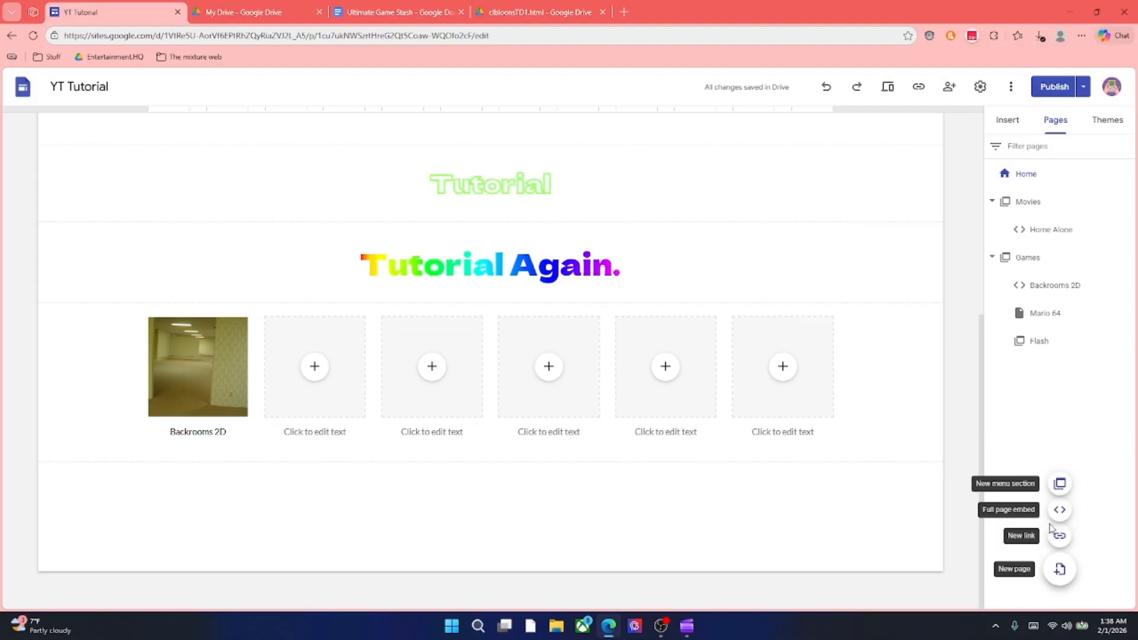
click(1060, 510)
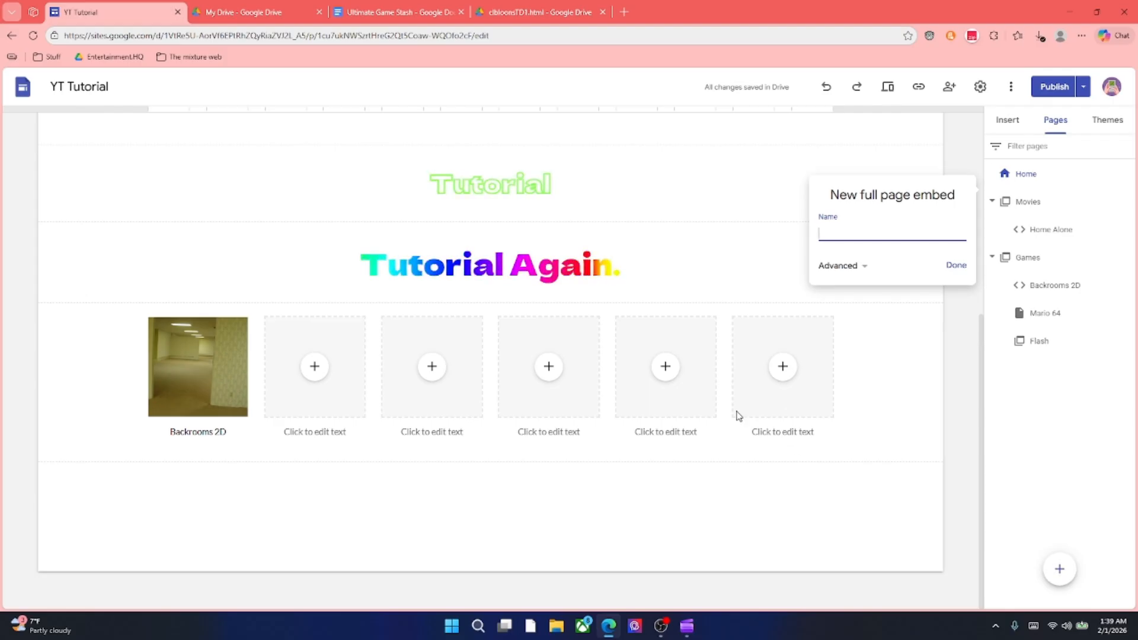
text(BTD2)
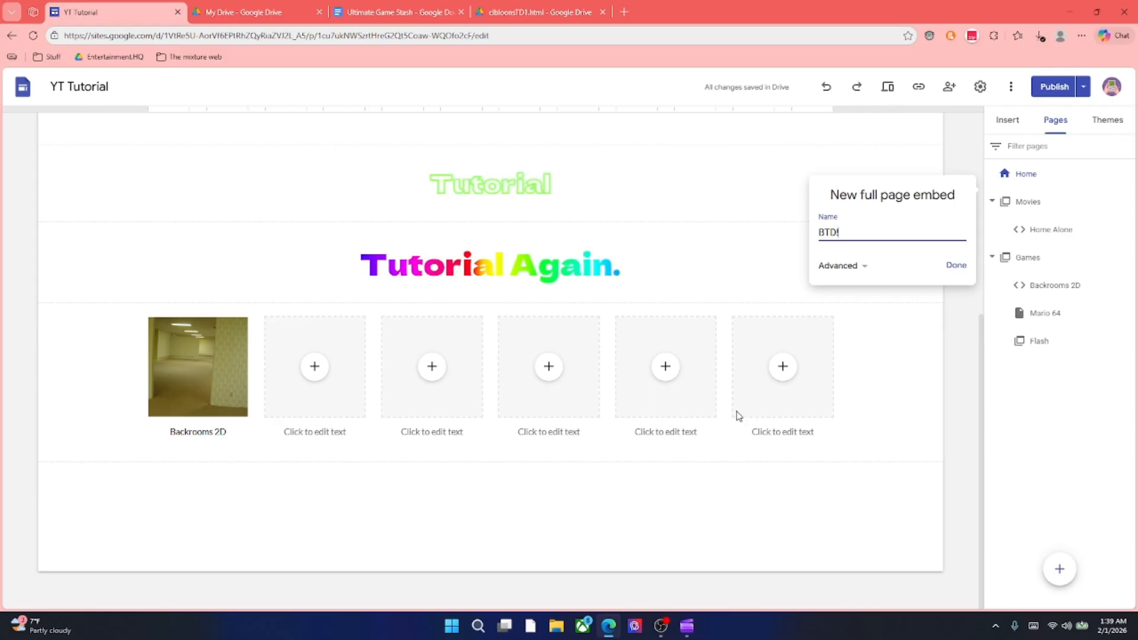
key(Return)
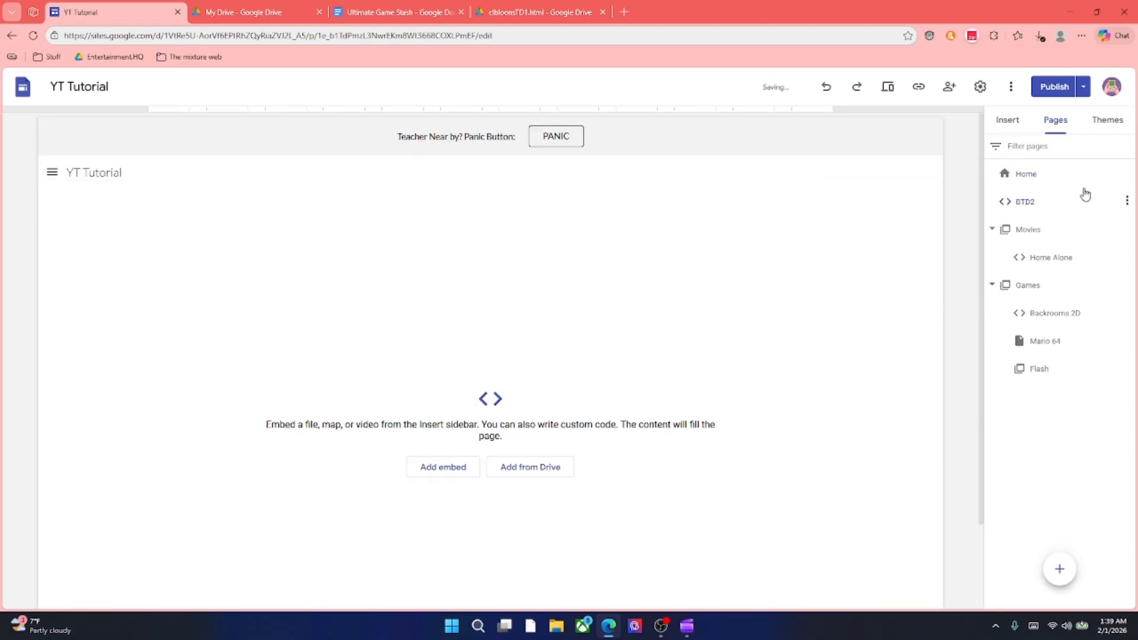
click(1127, 200)
click(1042, 264)
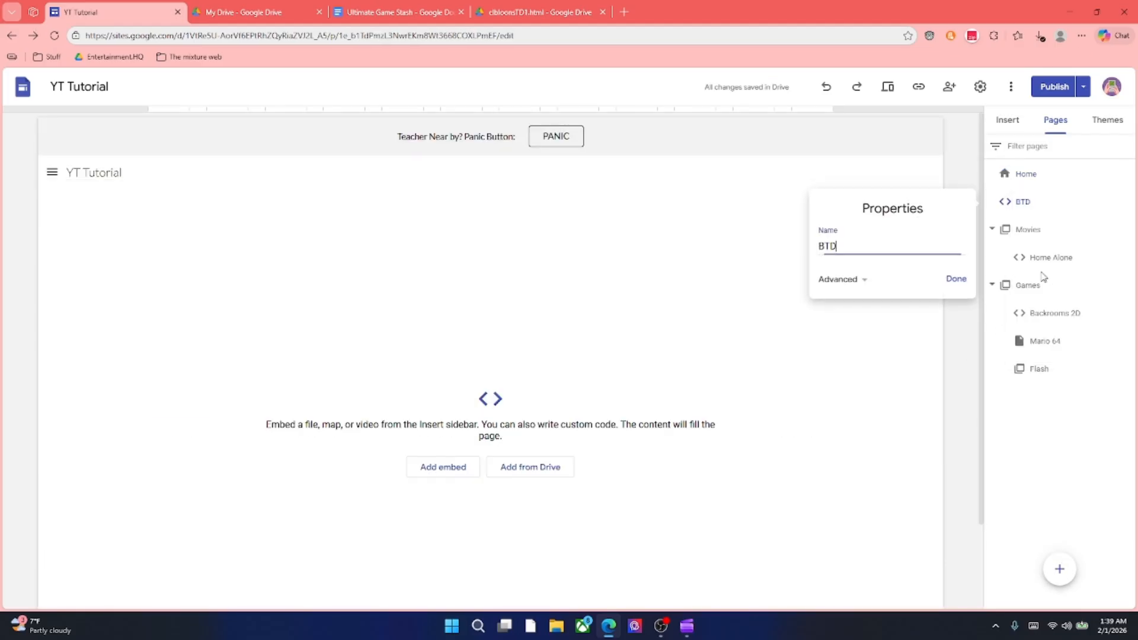
key(Return)
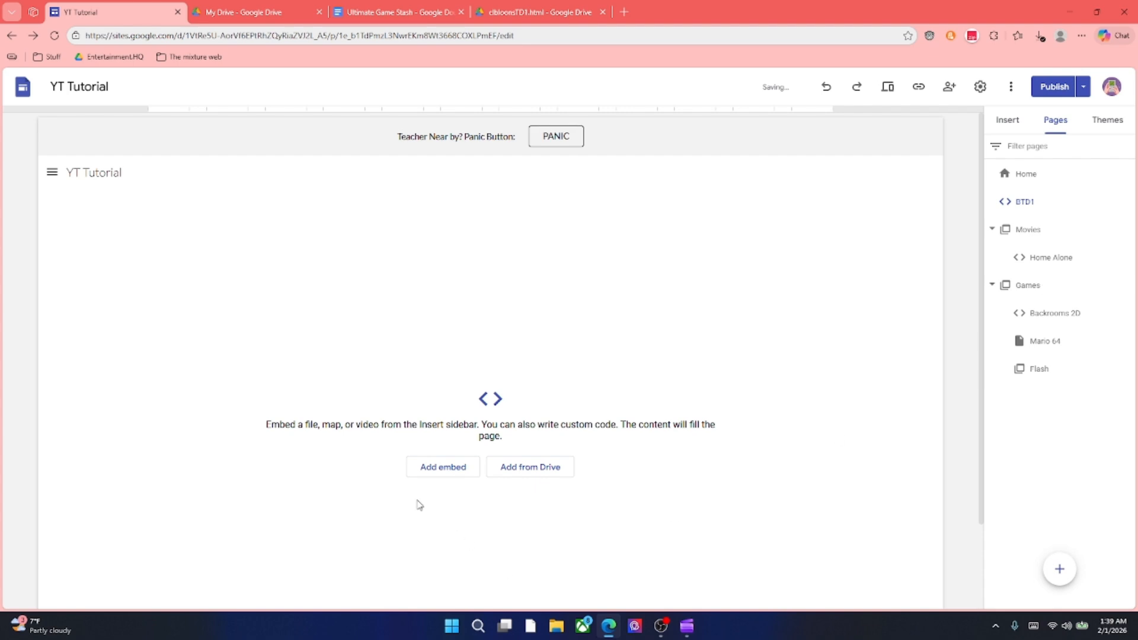
Insert the copied game HTML as embed code in the BTD1 page and bring up the site's page list
click(420, 473)
click(480, 288)
key(ctrl+v)
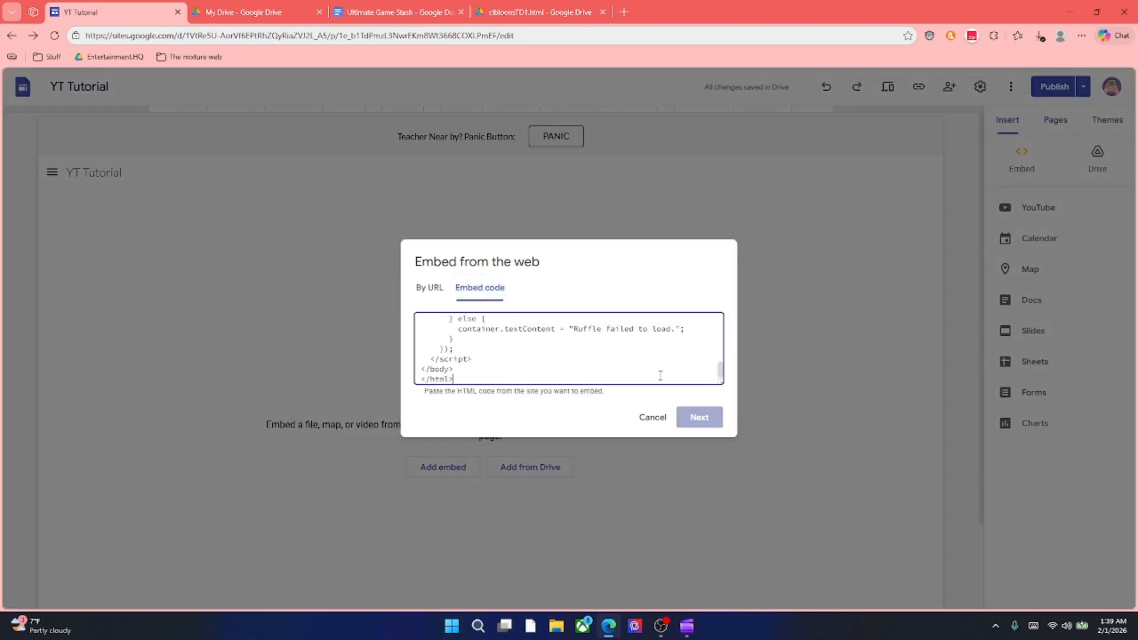
click(695, 422)
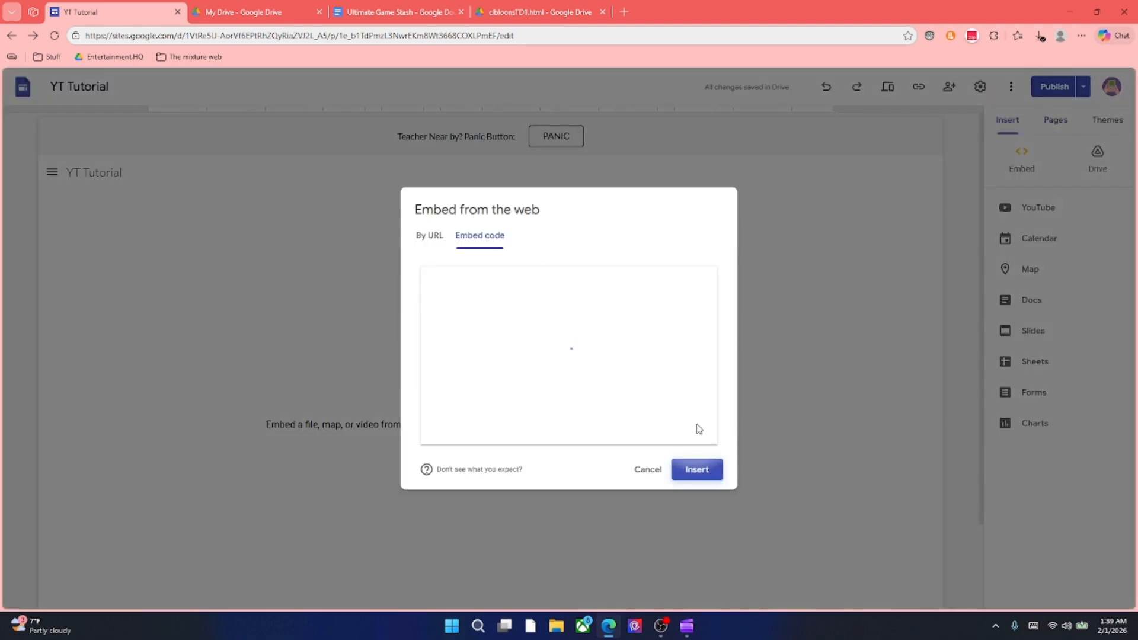
click(689, 470)
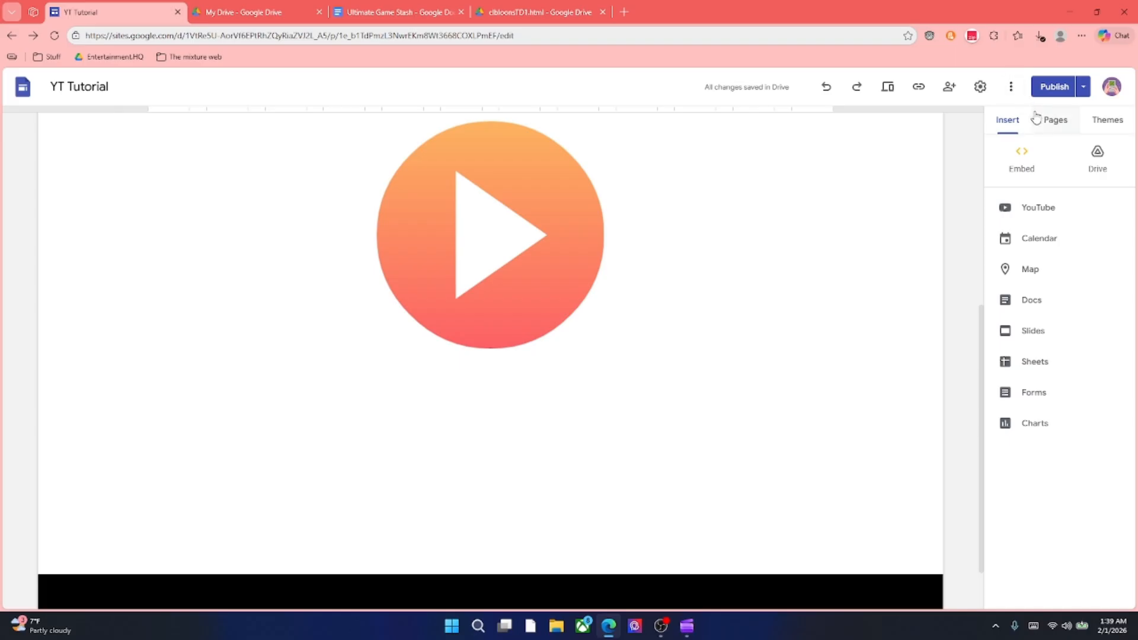
click(1055, 120)
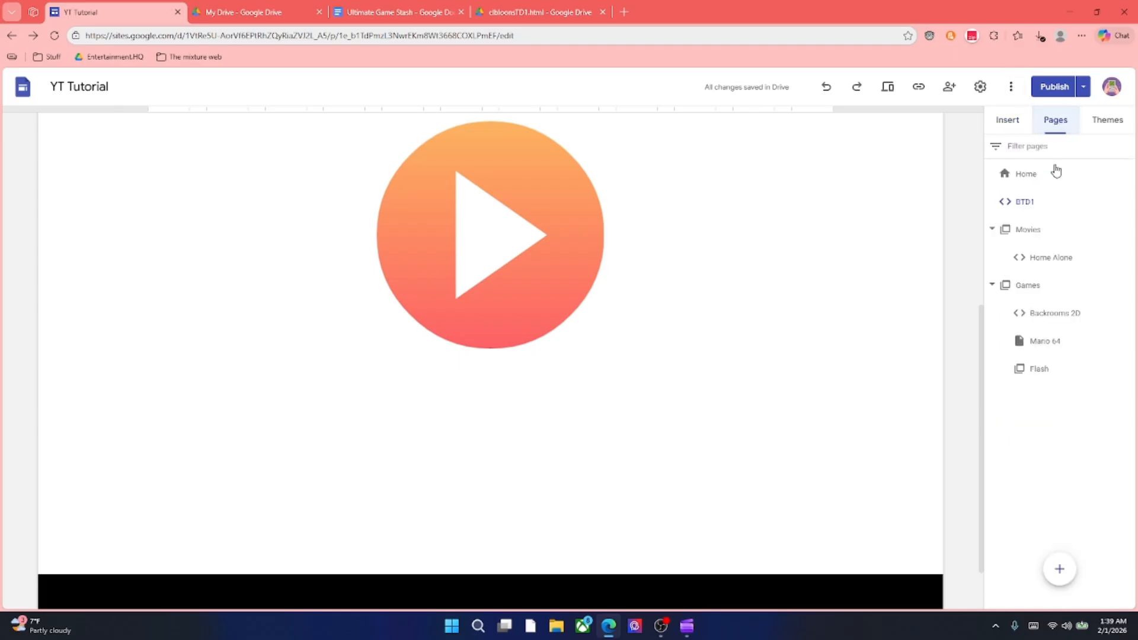
Nest the BTD1 page inside the Flash section, collapse the Games section, and close the clbloonsTD1.html file
drag(1034, 204, 1047, 375)
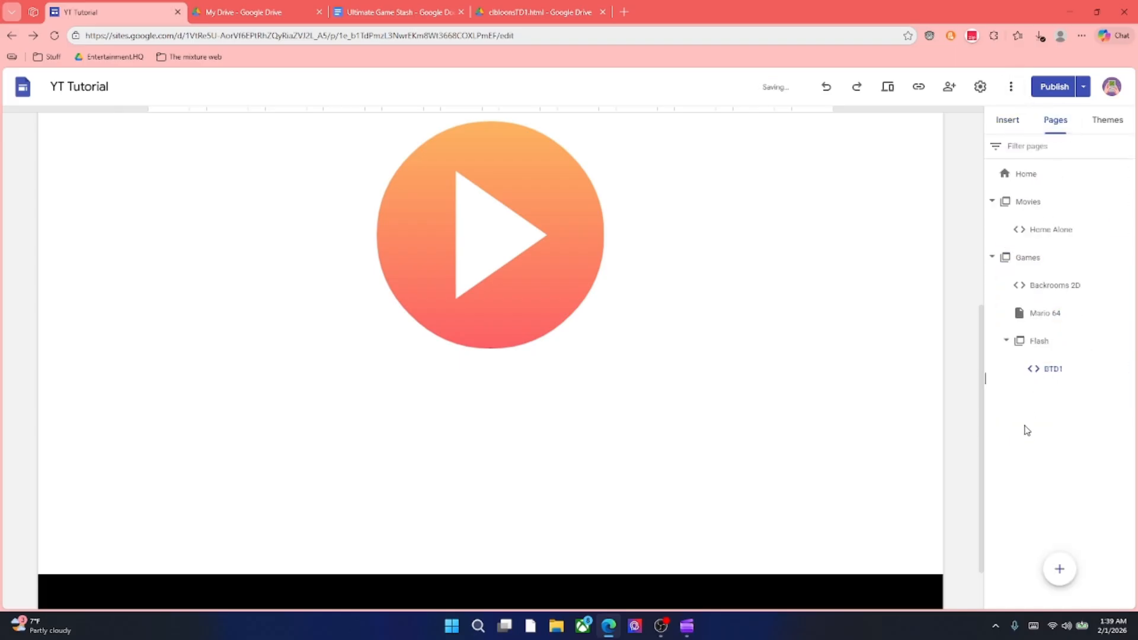
click(992, 257)
click(603, 12)
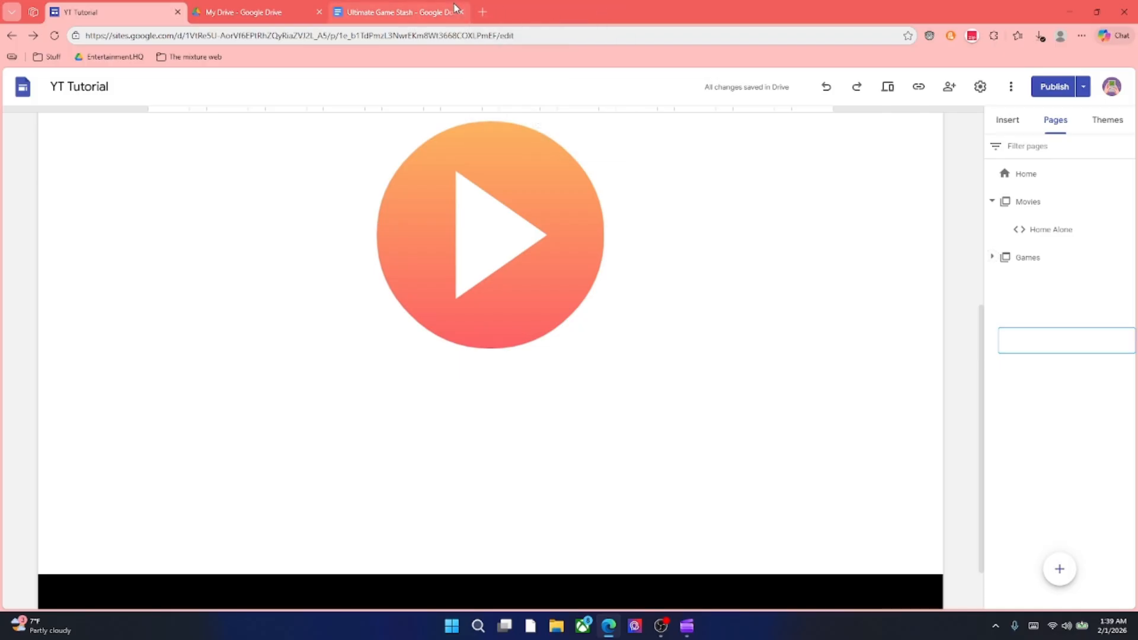
Open clSINGLEFILE.html from the GAMES section of the Ultimate Game Stash document
click(403, 12)
scroll(83, 371, down, 10)
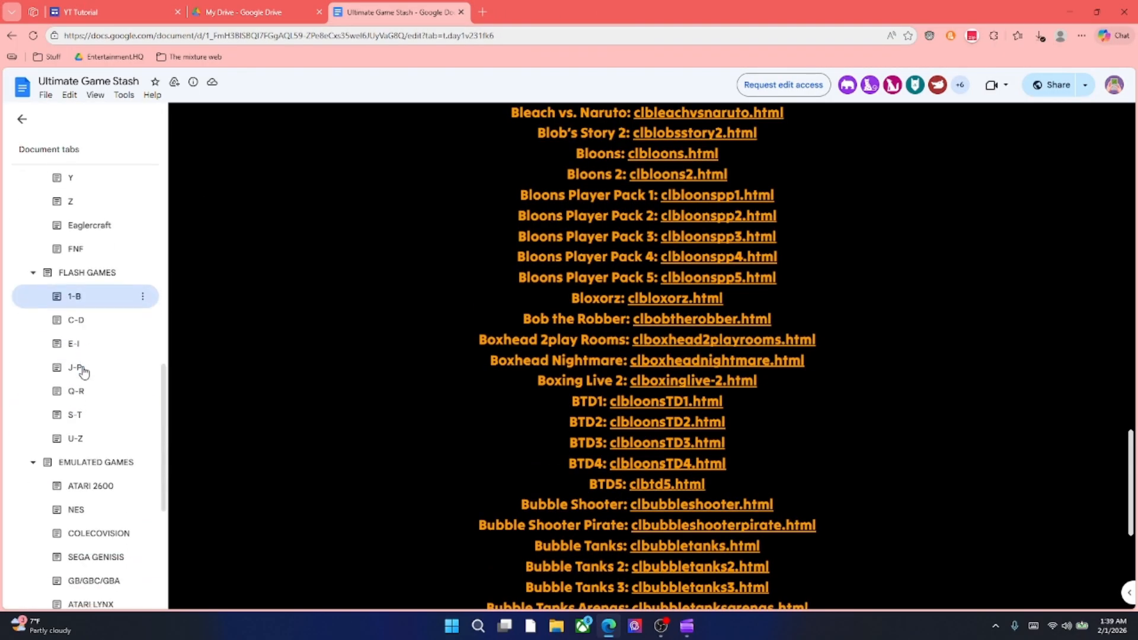
scroll(82, 372, up, 15)
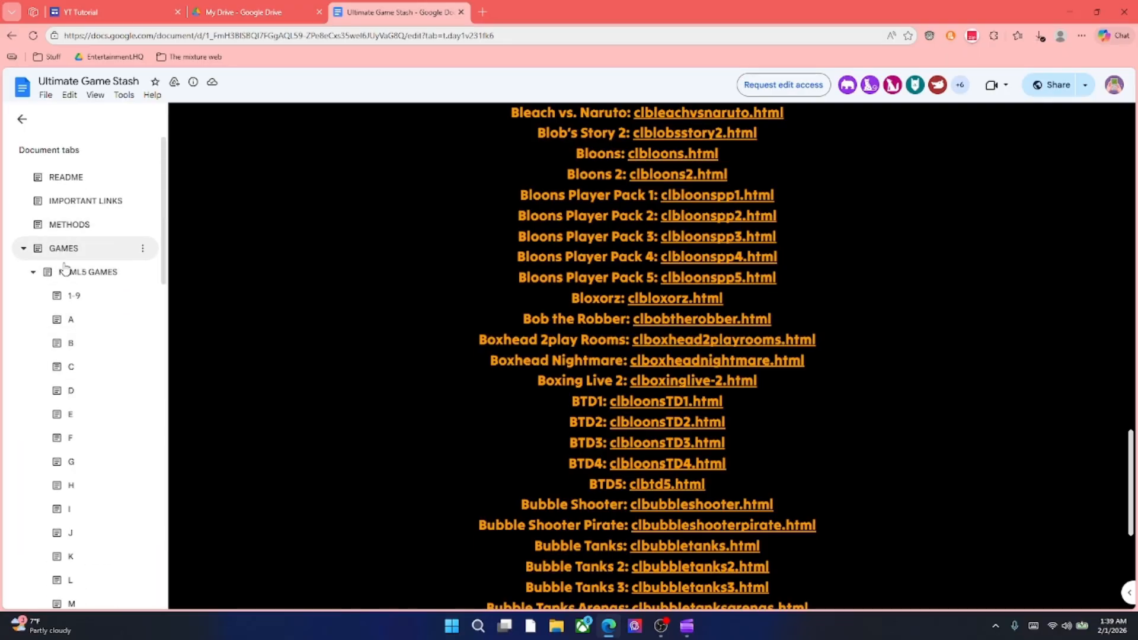
click(112, 273)
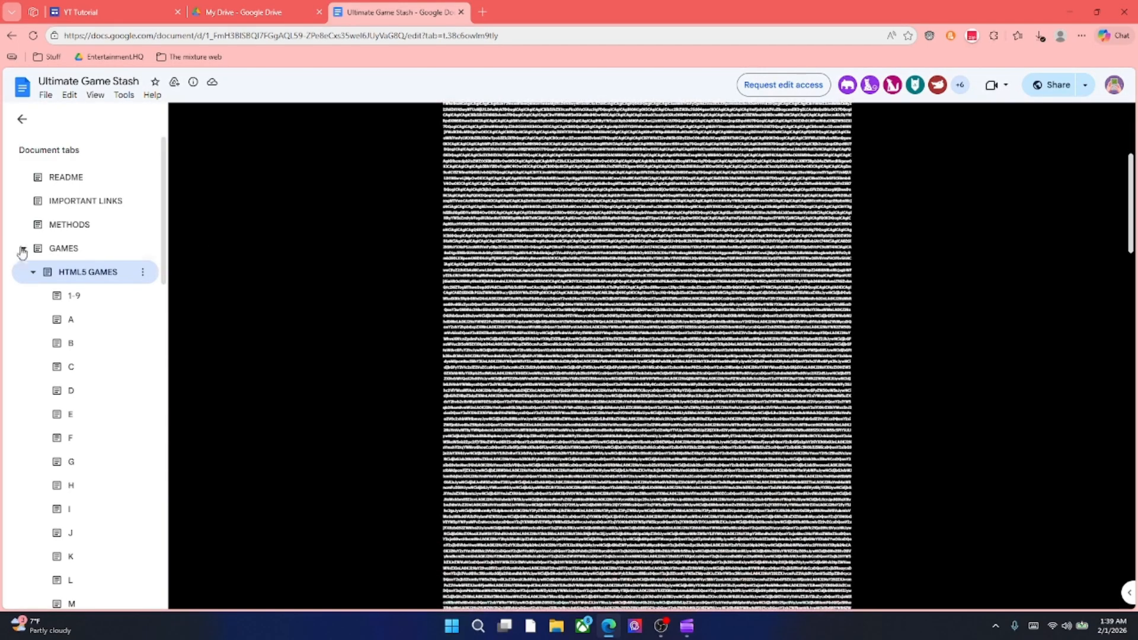
click(49, 249)
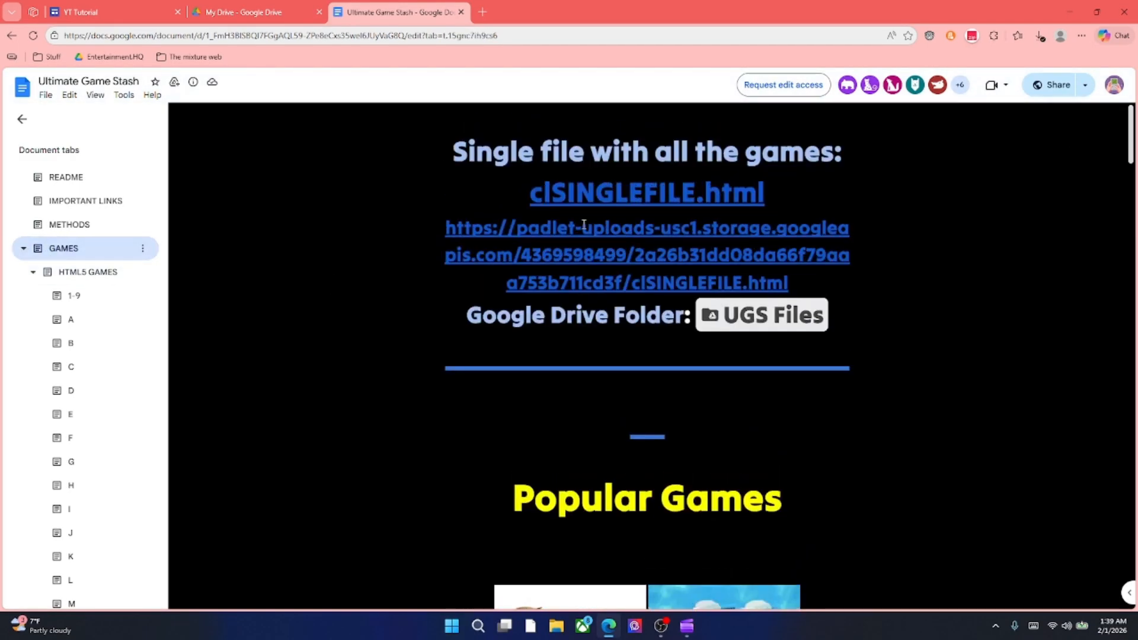
mouse_move(616, 231)
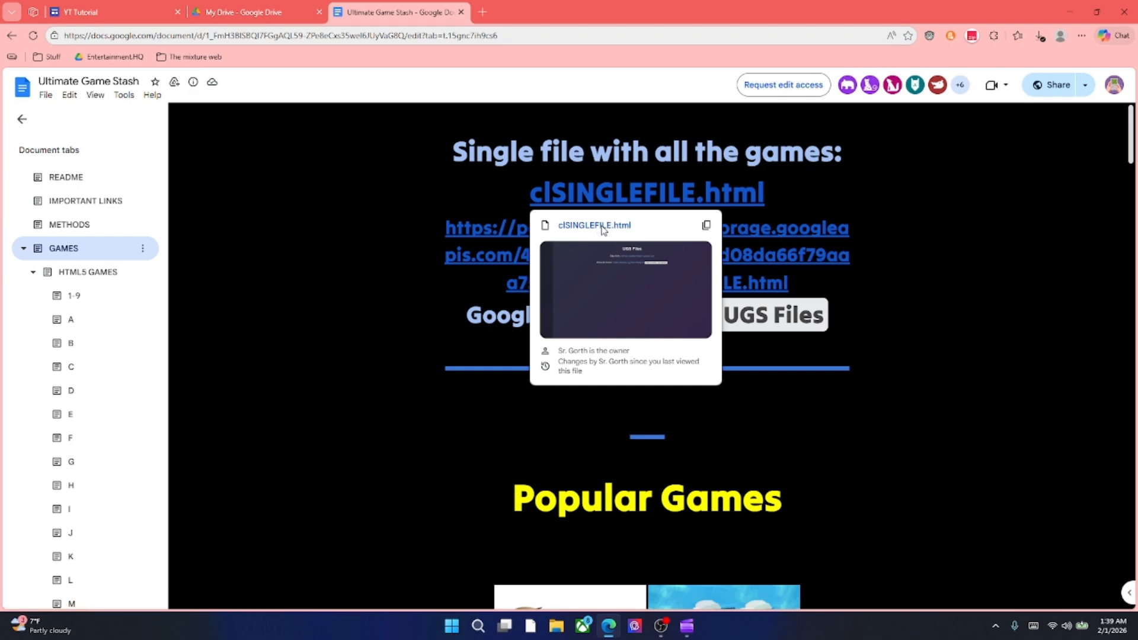
click(602, 229)
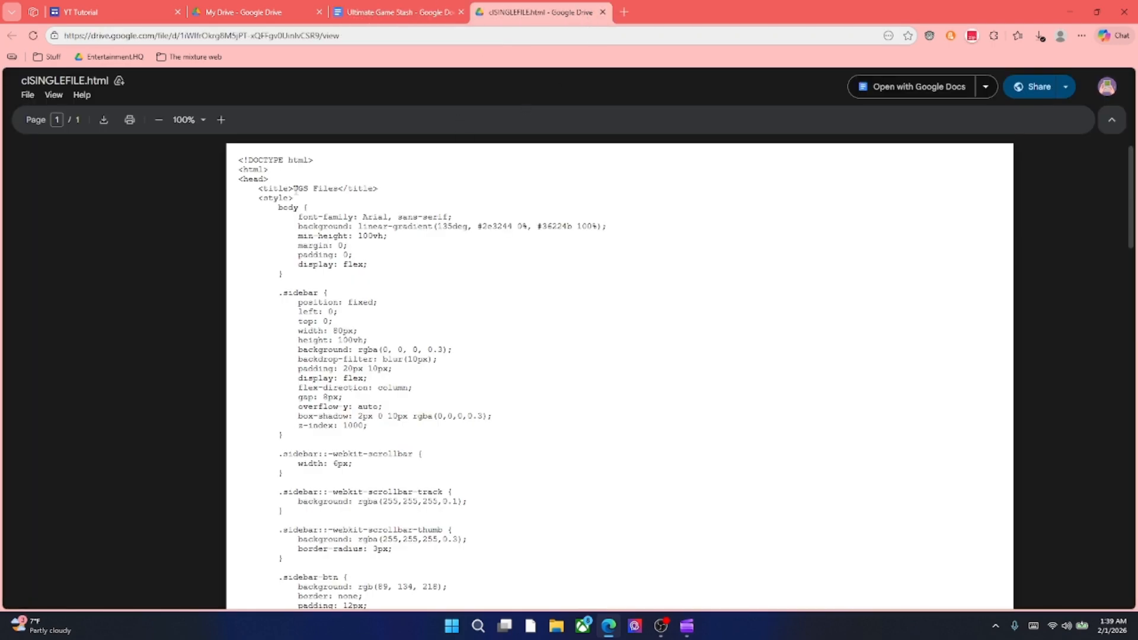
Copy the entire HTML code of clSINGLEFILE.html and return to the YT Tutorial site editor
drag(240, 158, 354, 516)
click(239, 11)
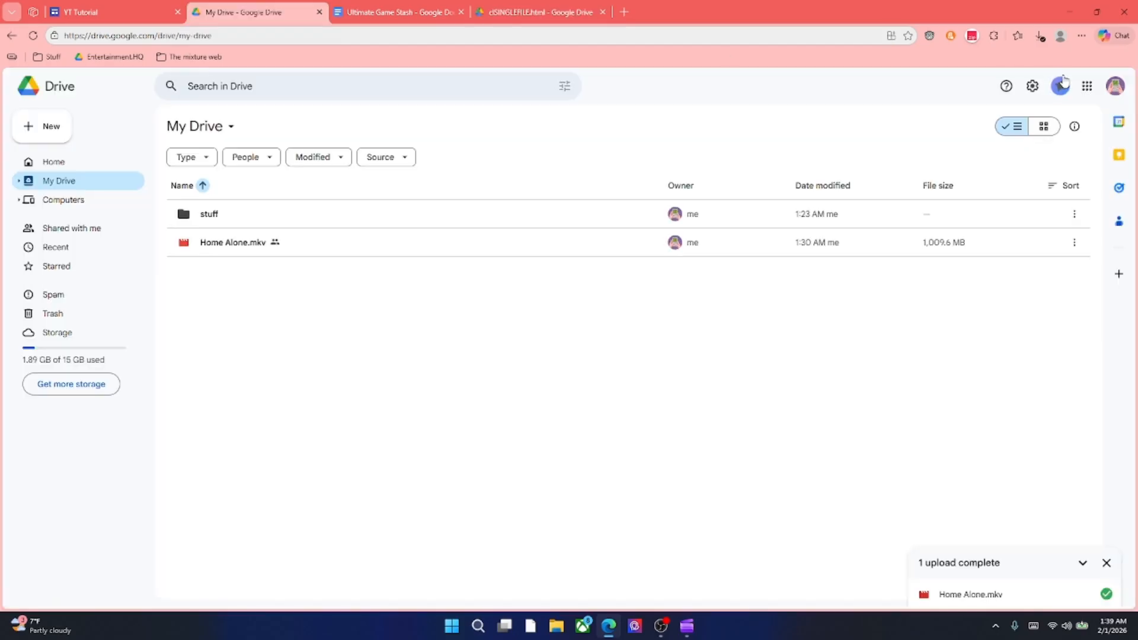
key(ctrl+shift+Tab)
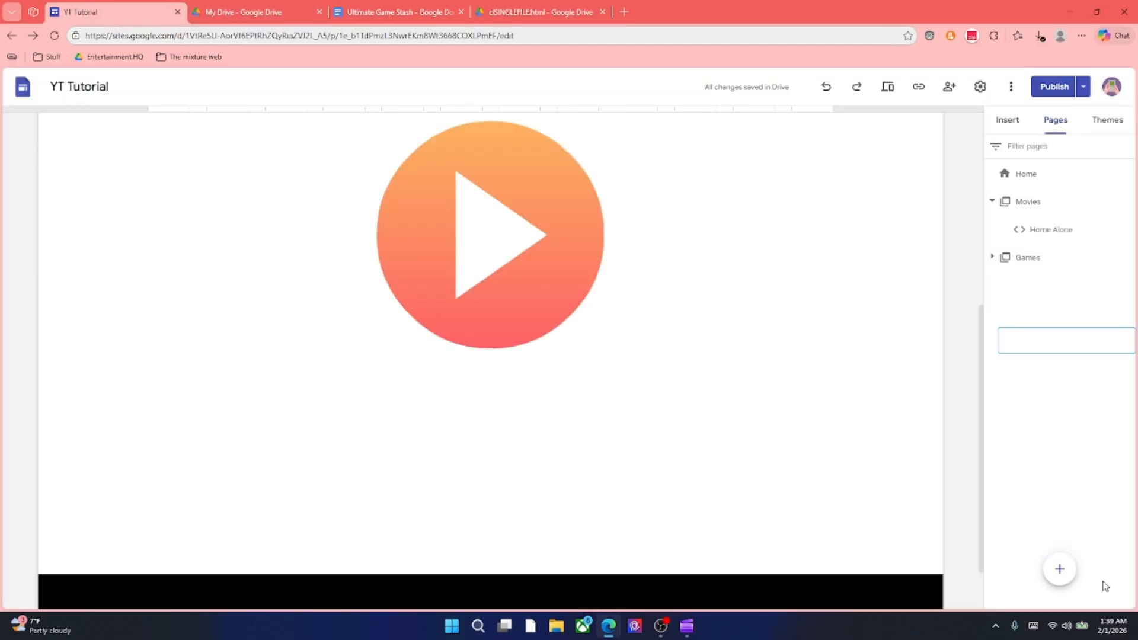
Add a menu section named Sites to the site's page list
mouse_move(1060, 568)
click(1061, 484)
text(S)
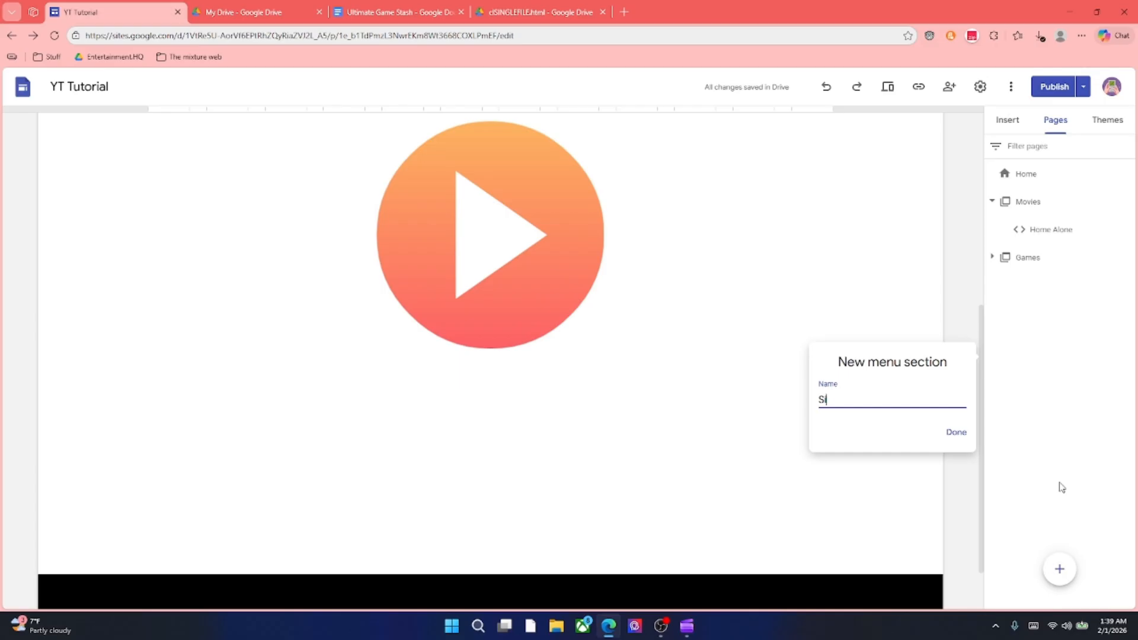
text(ites)
key(Return)
Add a full page embed named UGS to the site
mouse_move(1059, 568)
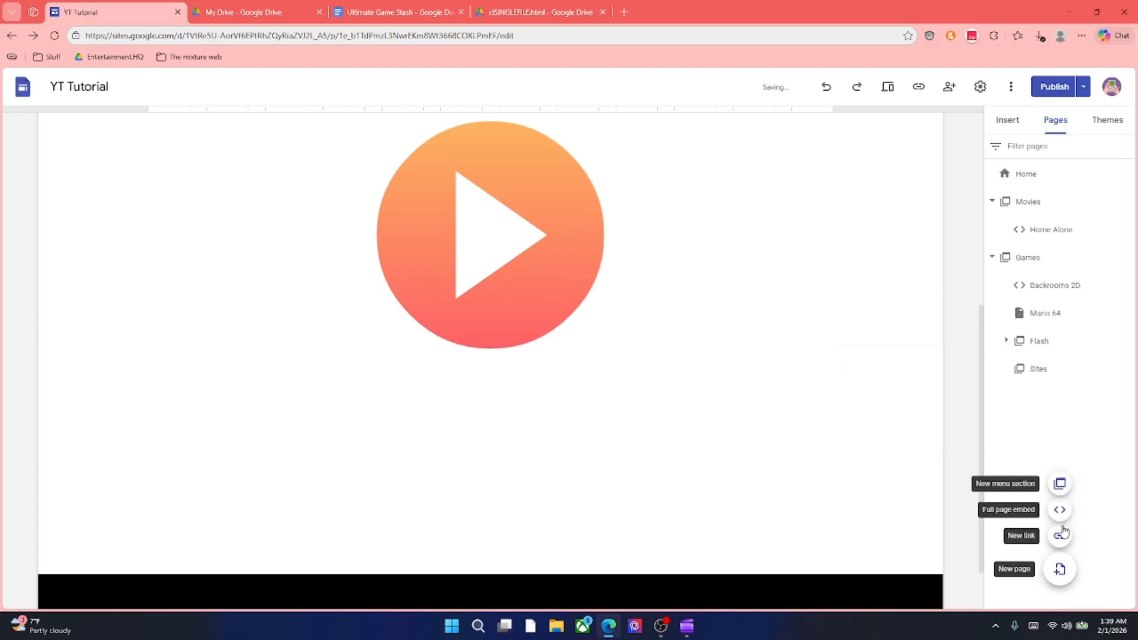
click(1061, 511)
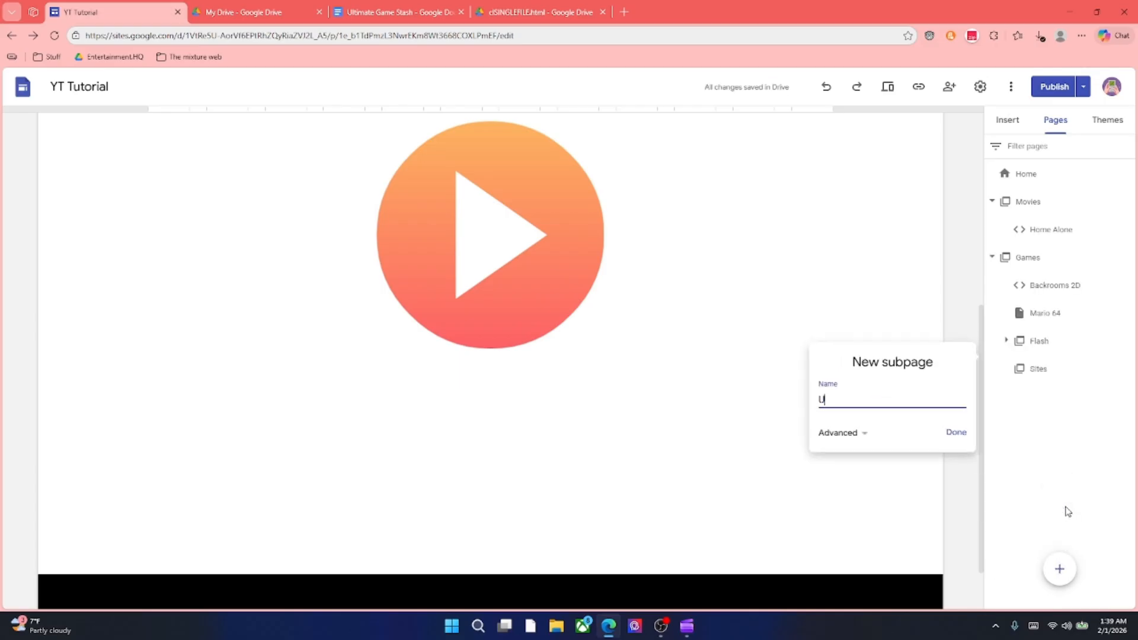
text(UGS)
key(Return)
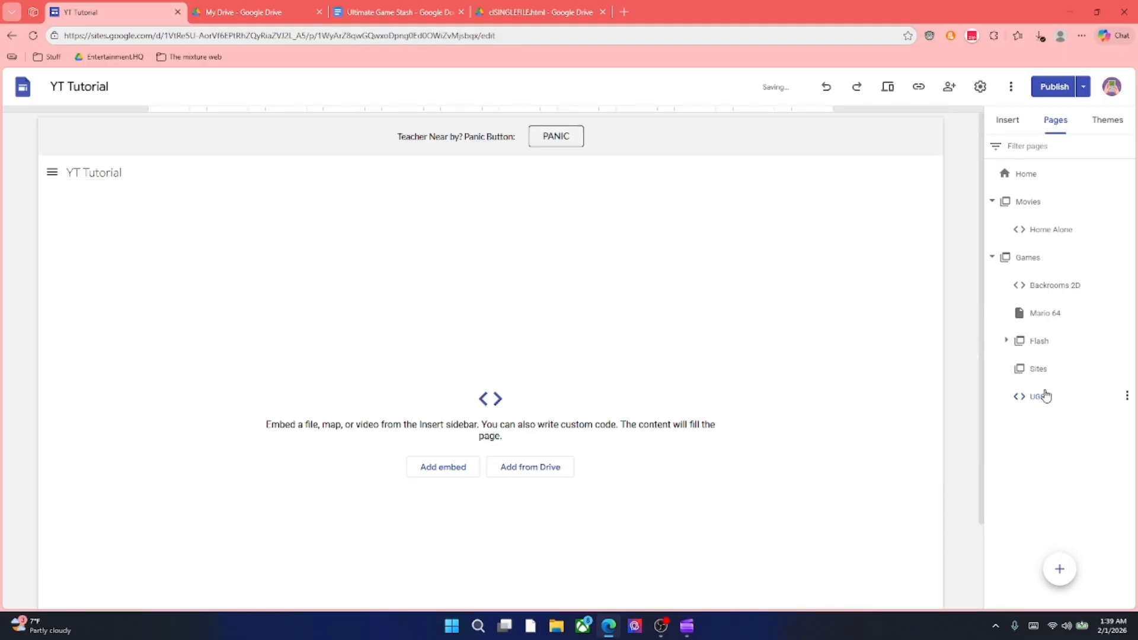
Nest the UGS page inside the Sites section and place Sites at the top level directly below Home
drag(1043, 394, 1011, 172)
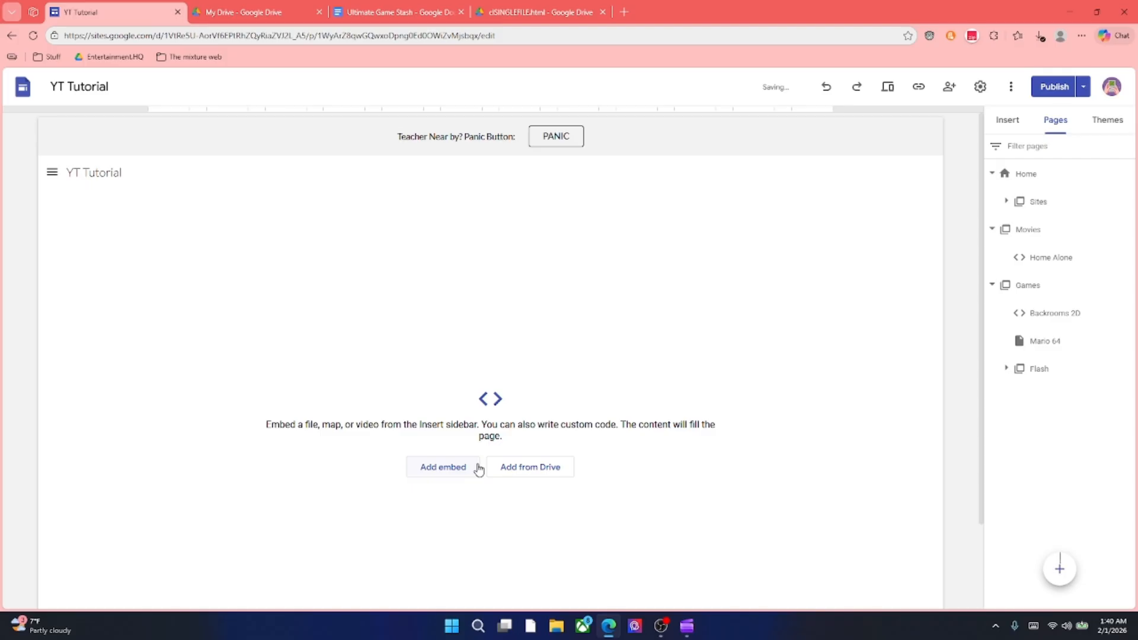
drag(1028, 213, 1018, 189)
click(991, 202)
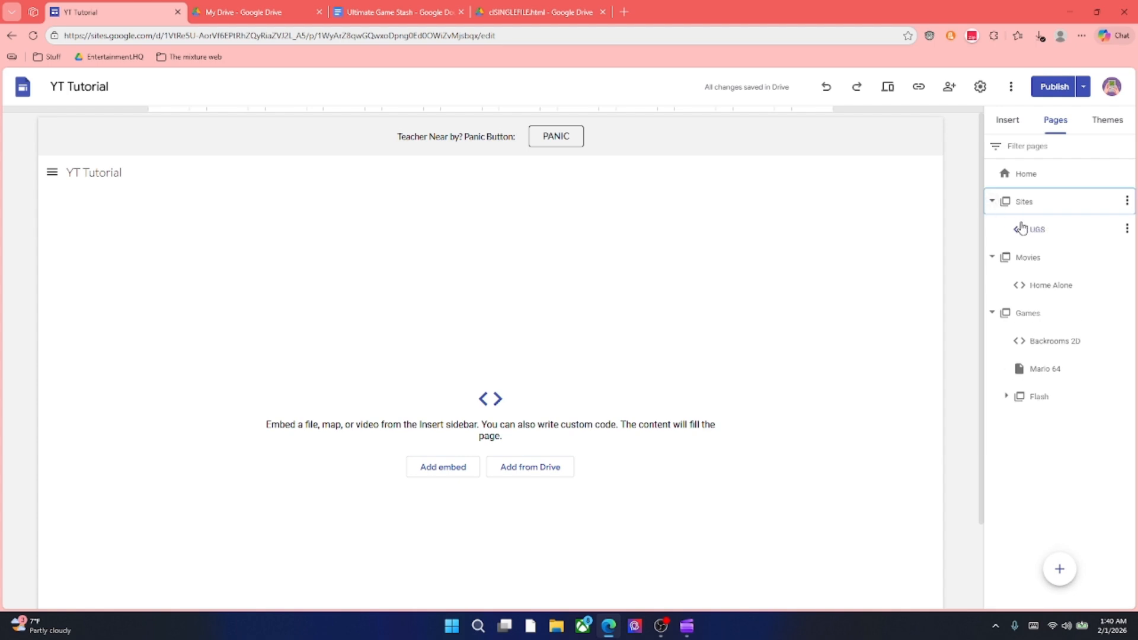
Insert the copied clSINGLEFILE.html code as embed code in the UGS page and look over the embedded game list
click(465, 463)
click(487, 306)
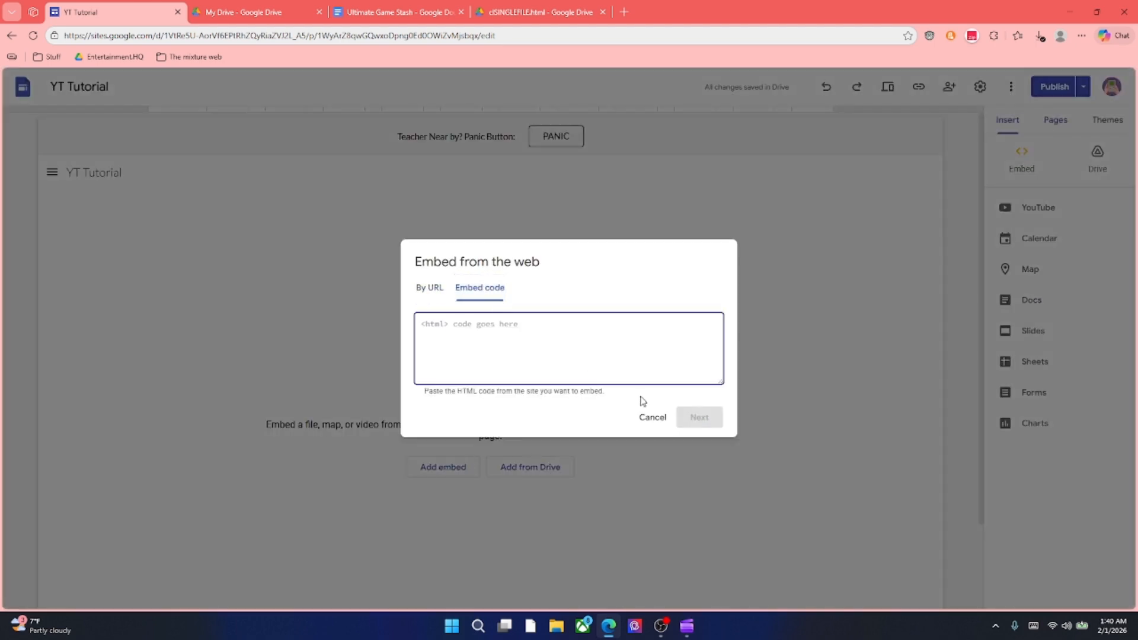
key(ctrl+v)
click(700, 418)
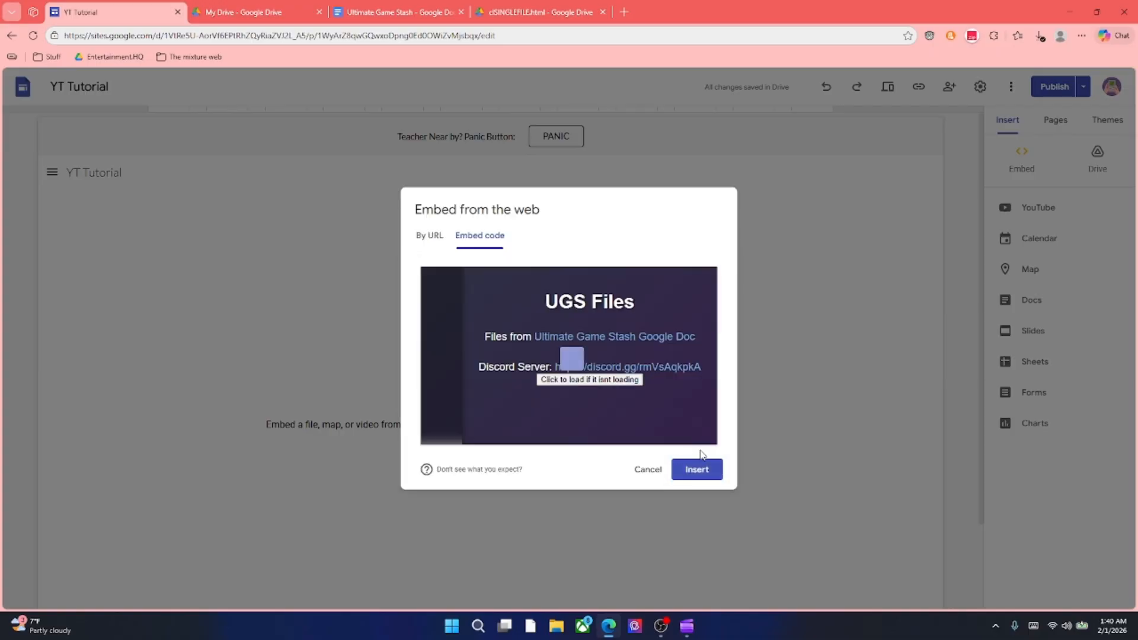
click(700, 473)
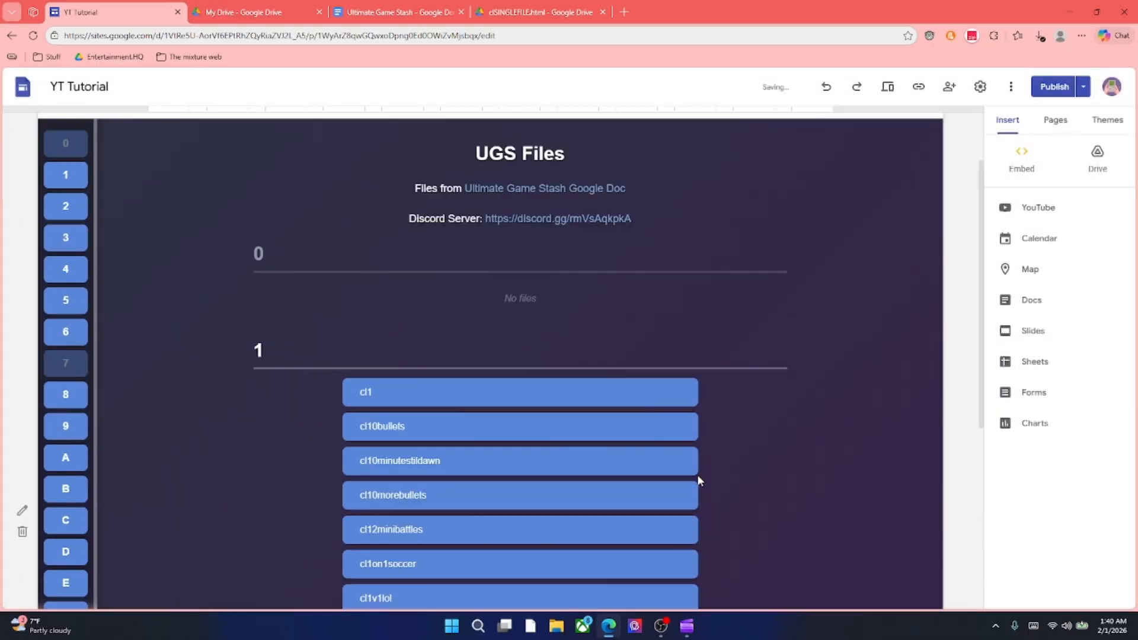
scroll(806, 292, down, 6)
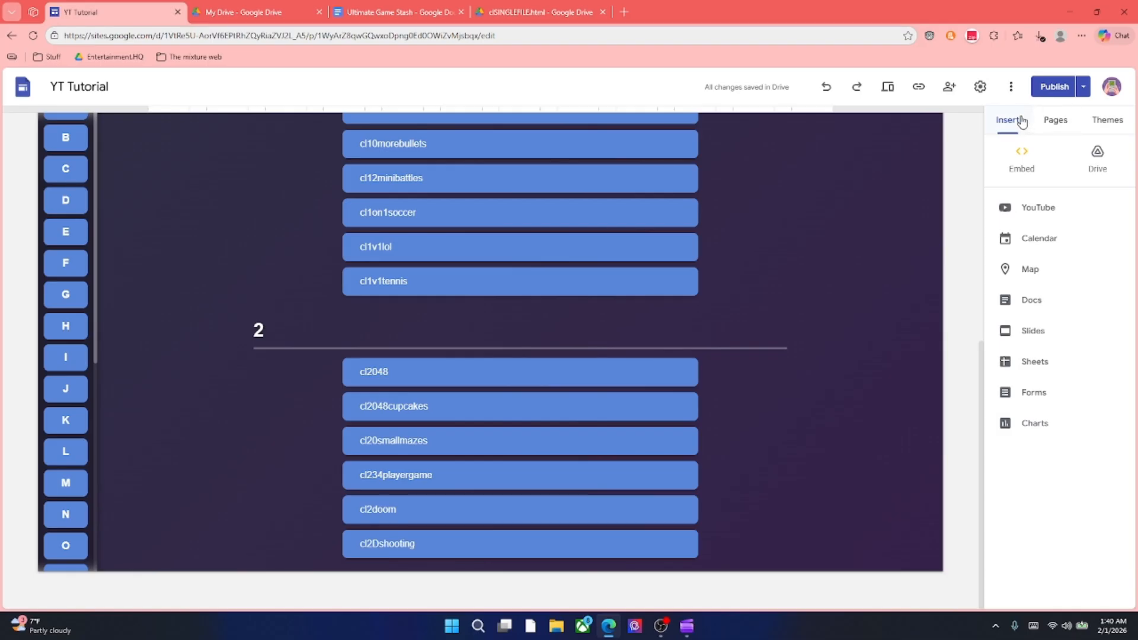
Open the Mario 64 page and examine its layout and the content that can be inserted on a regular page
click(1046, 126)
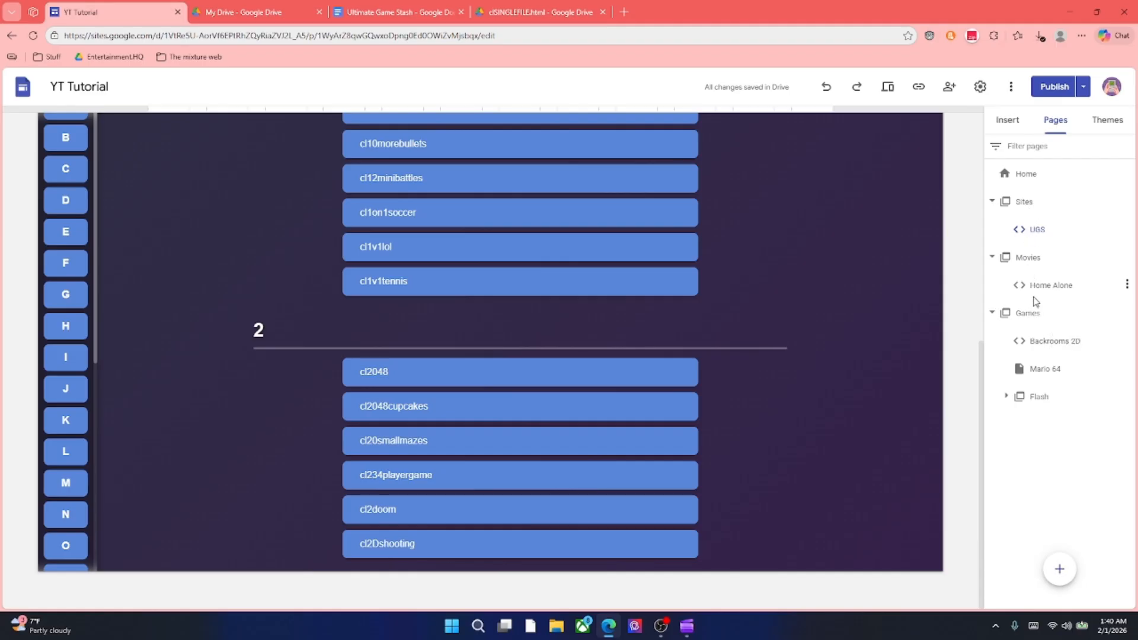
click(1071, 367)
click(1007, 121)
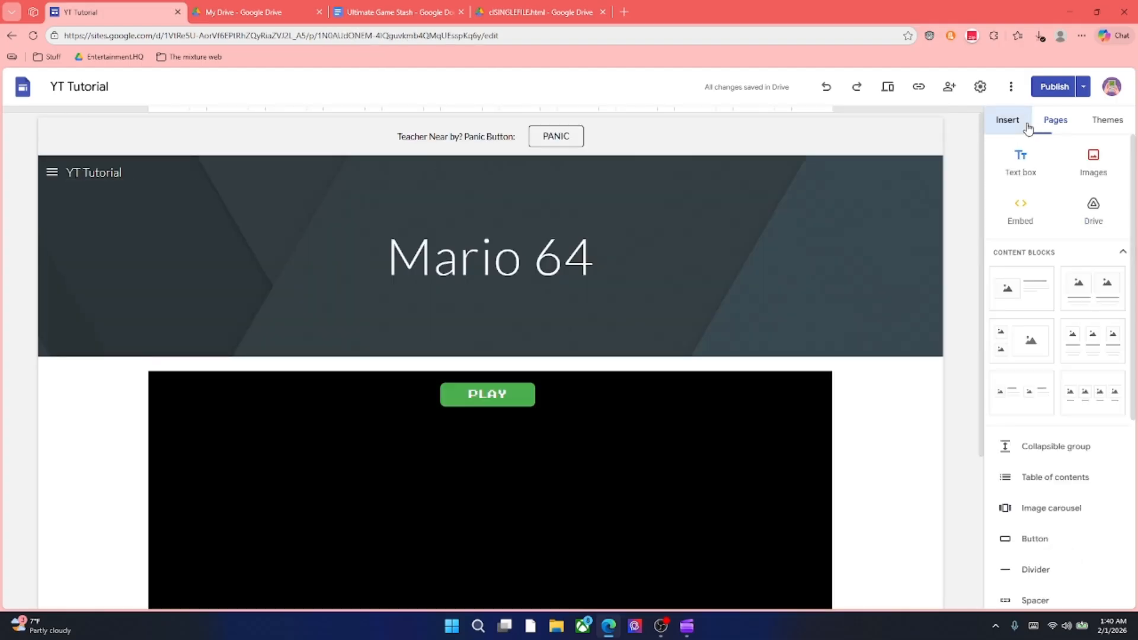
scroll(902, 350, down, 4)
scroll(842, 384, up, 2)
scroll(595, 305, up, 2)
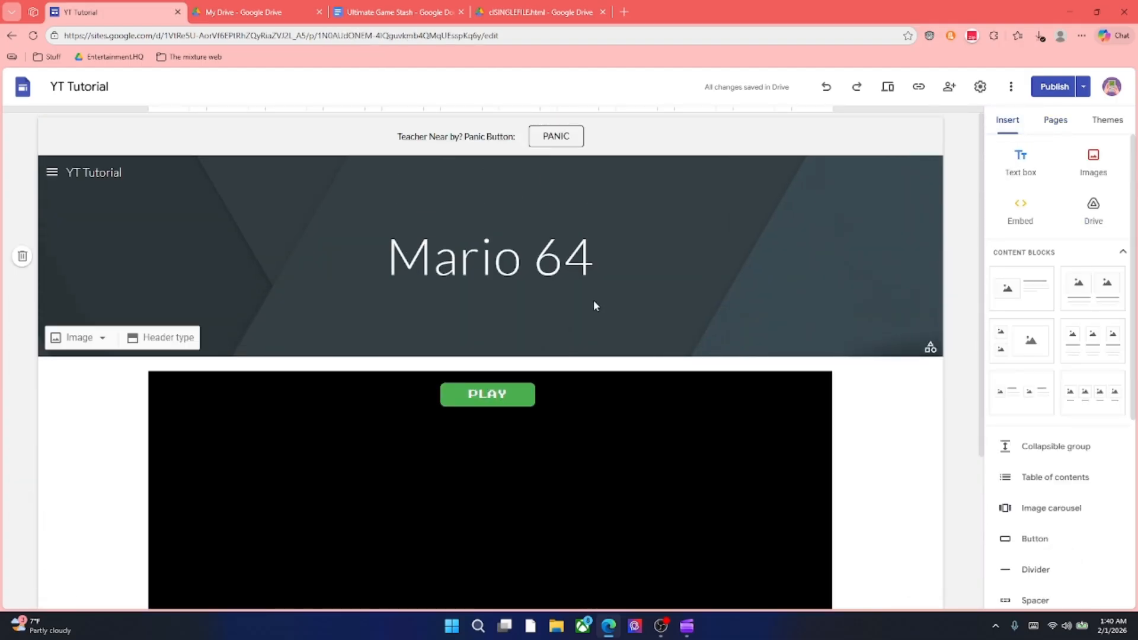
click(1061, 121)
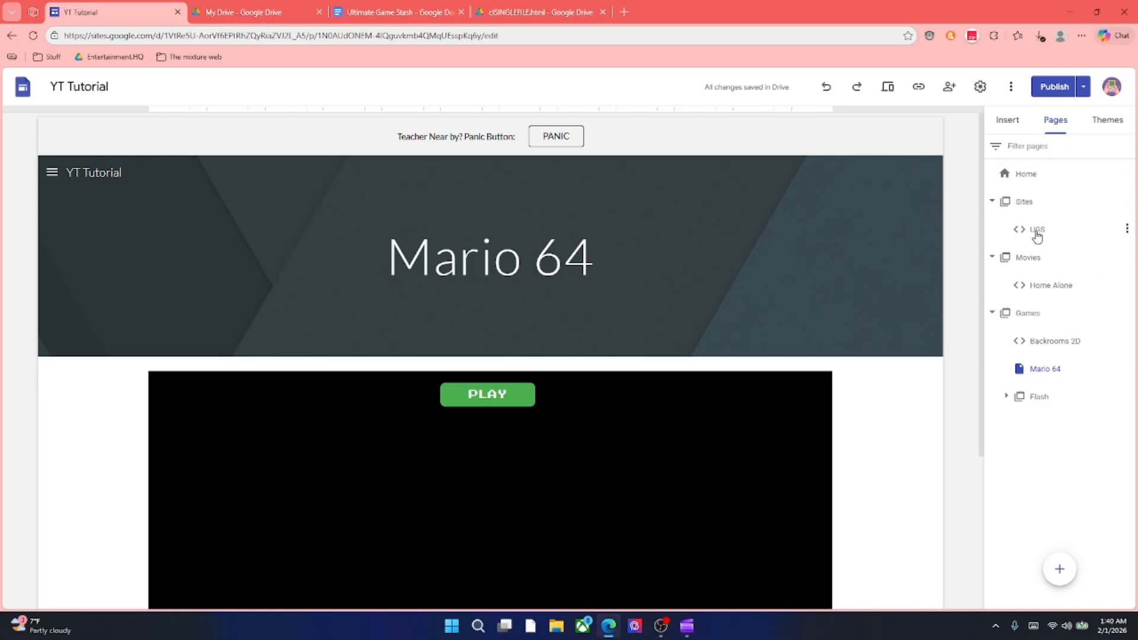
Open the UGS page and collapse the Sites, Movies and Games sections in the page list
click(1036, 230)
click(991, 201)
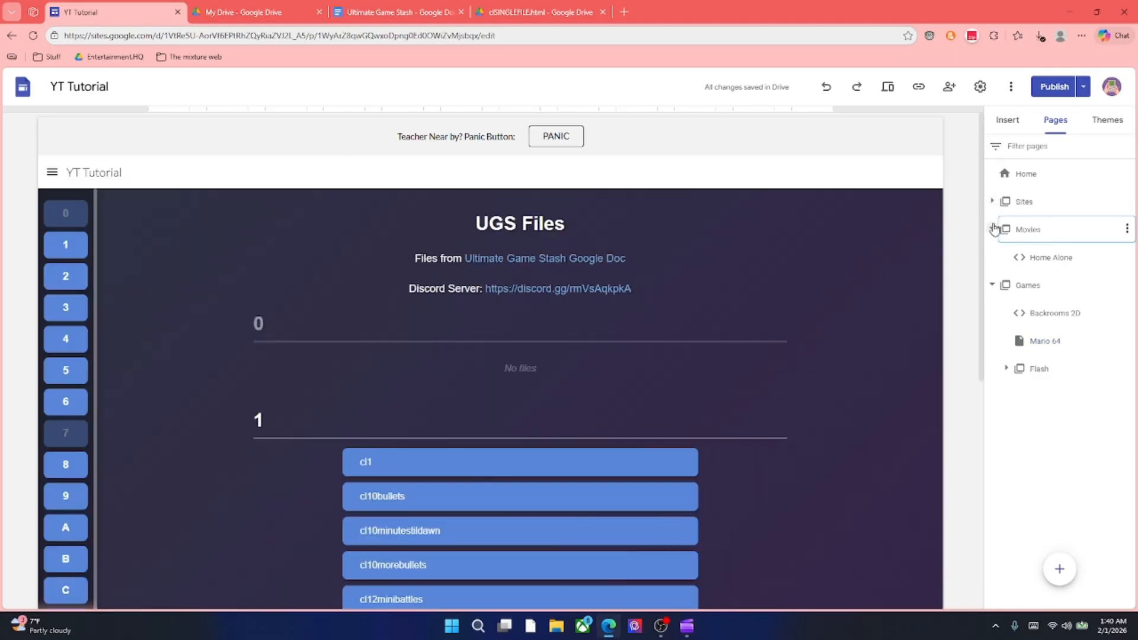
click(992, 229)
click(992, 257)
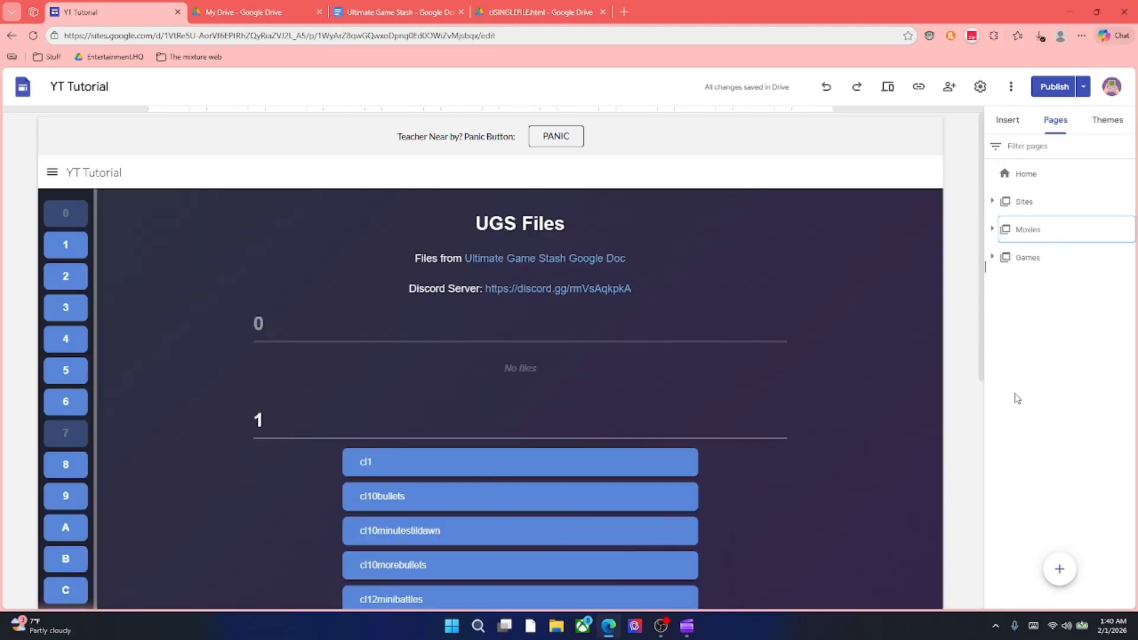
Publish the YT Tutorial site with its updated sections and pages
click(1055, 86)
click(1096, 88)
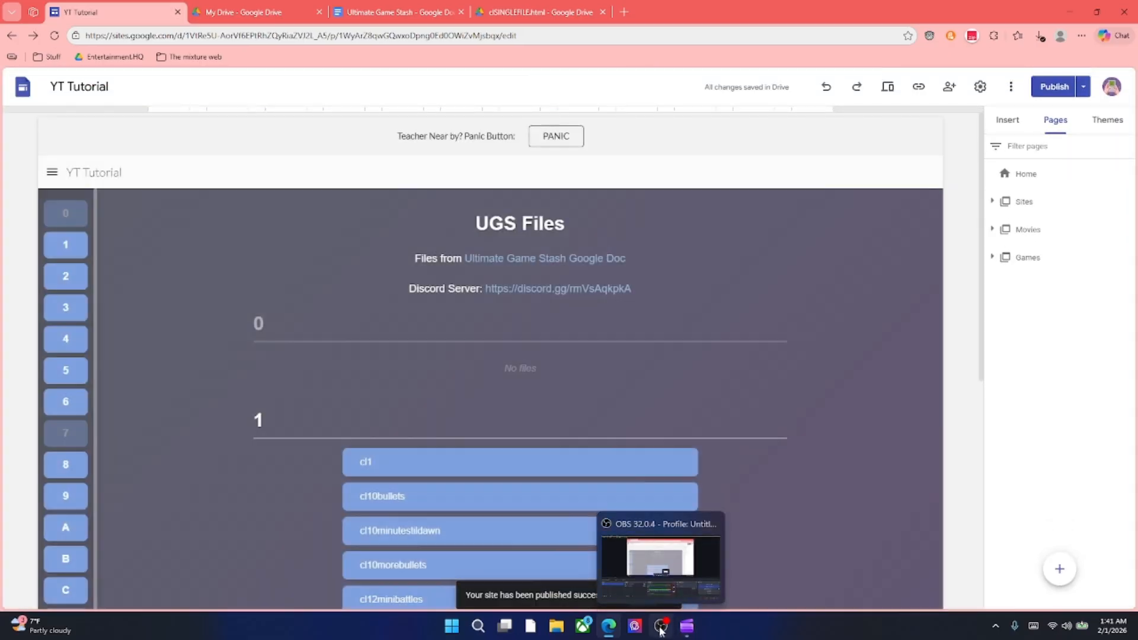
click(661, 630)
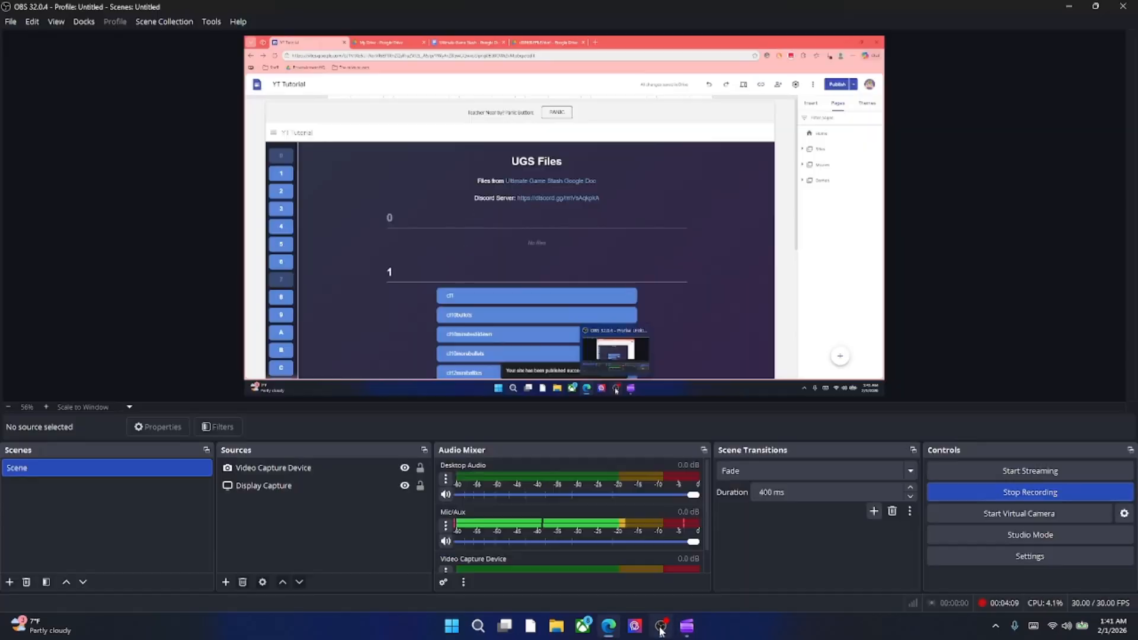
click(980, 493)
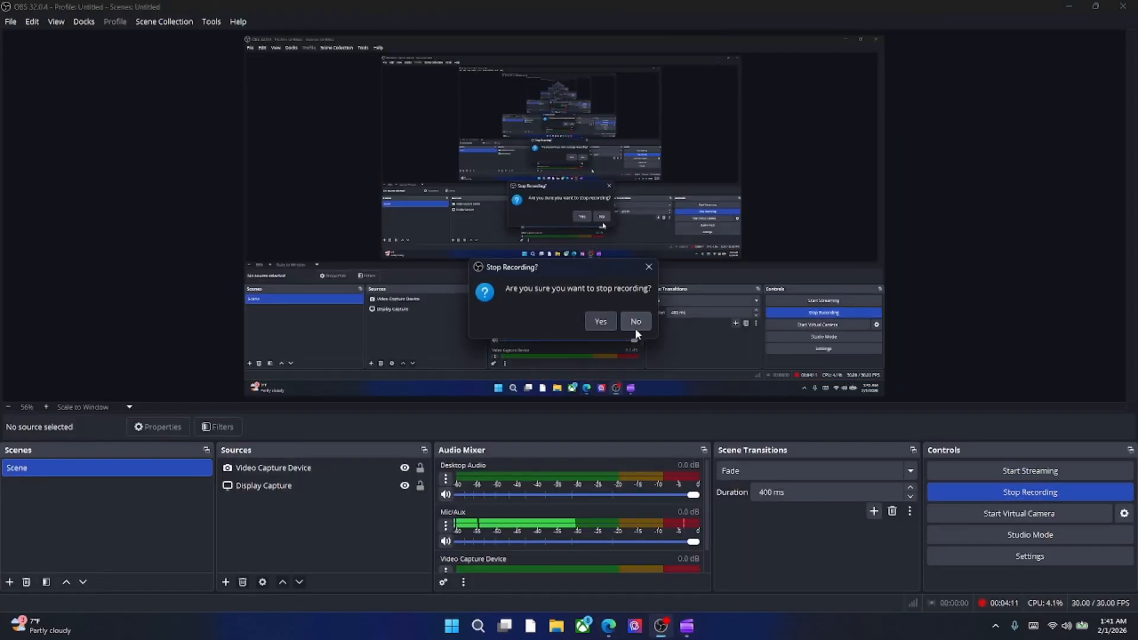